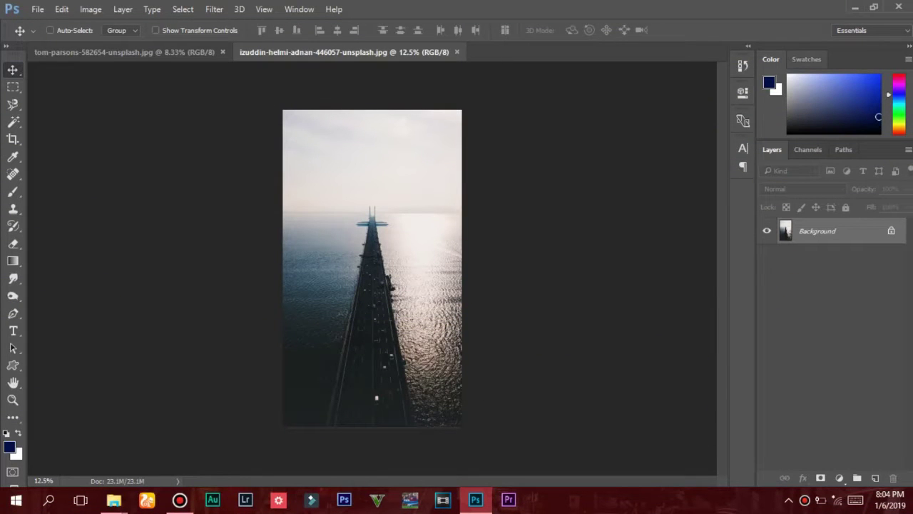
Switch to the escalator photo and select the standard Pen tool.
{"action": "key", "text": "ctrl+Tab"}
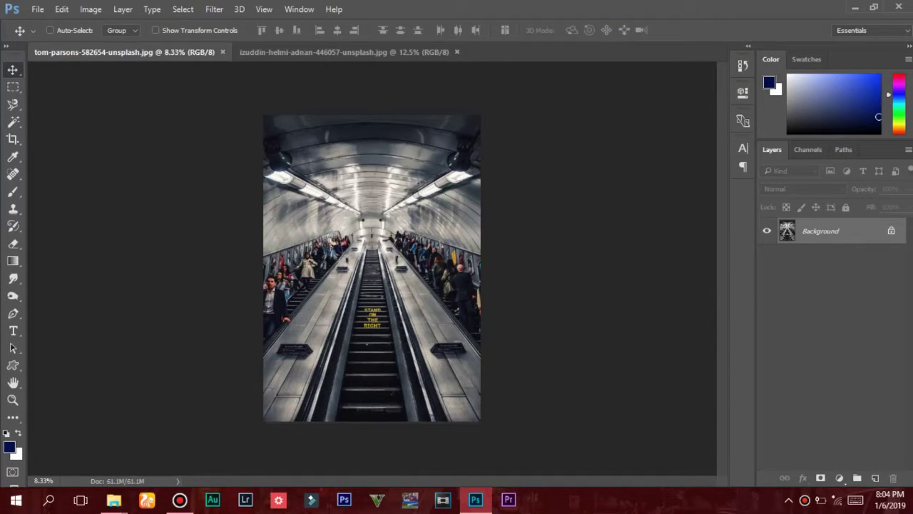
{"action": "key", "text": "XF86MonBrightnessDown"}
{"action": "left_click", "coordinate": [13, 313]}
{"action": "right_click", "coordinate": [13, 313]}
{"action": "left_click", "coordinate": [79, 312]}
Set the Pen tool to Path mode and begin duplicating the Background layer.
{"action": "left_click", "coordinate": [69, 30]}
{"action": "left_click", "coordinate": [60, 52]}
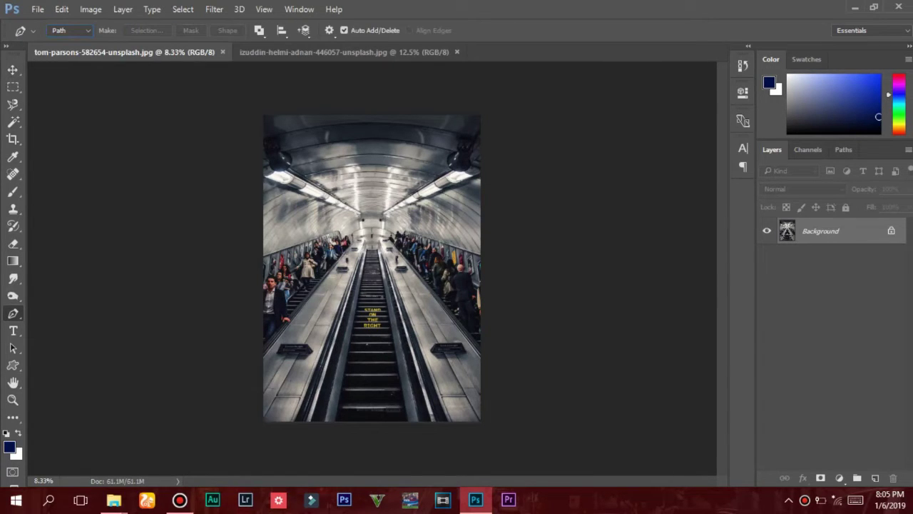
{"action": "right_click", "coordinate": [768, 234]}
{"action": "left_click", "coordinate": [820, 262]}
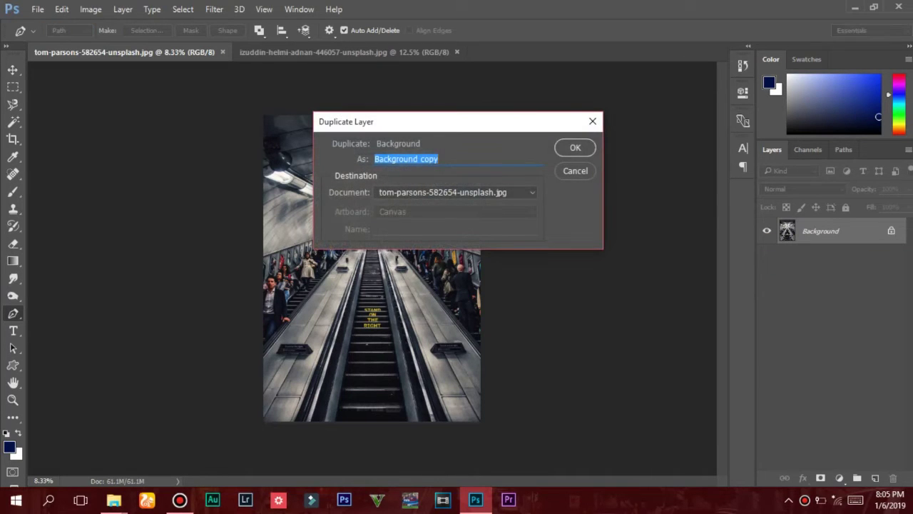
Accept 'Background copy', give it a white layer mask, and zoom into the escalator top.
{"action": "key", "text": "Return"}
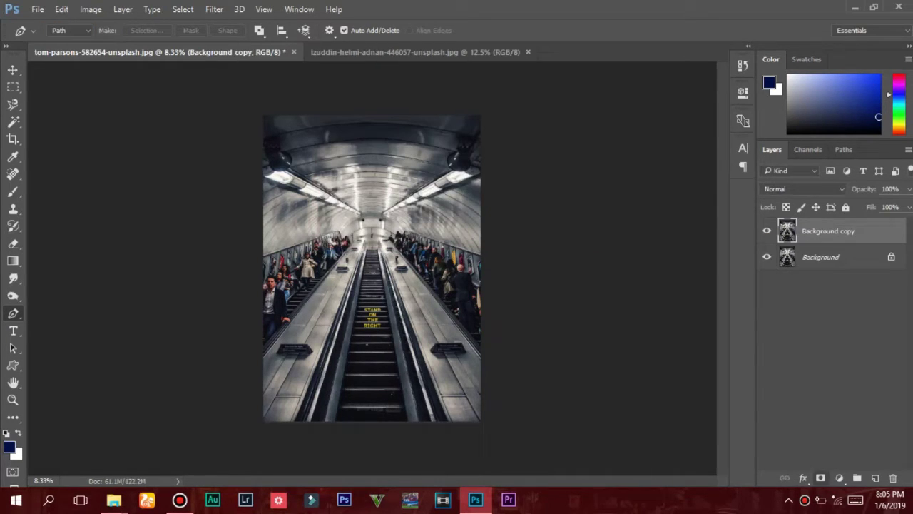
{"action": "left_click", "coordinate": [821, 478]}
{"action": "scroll", "coordinate": [371, 271], "scroll_direction": "up", "scroll_amount": 3}
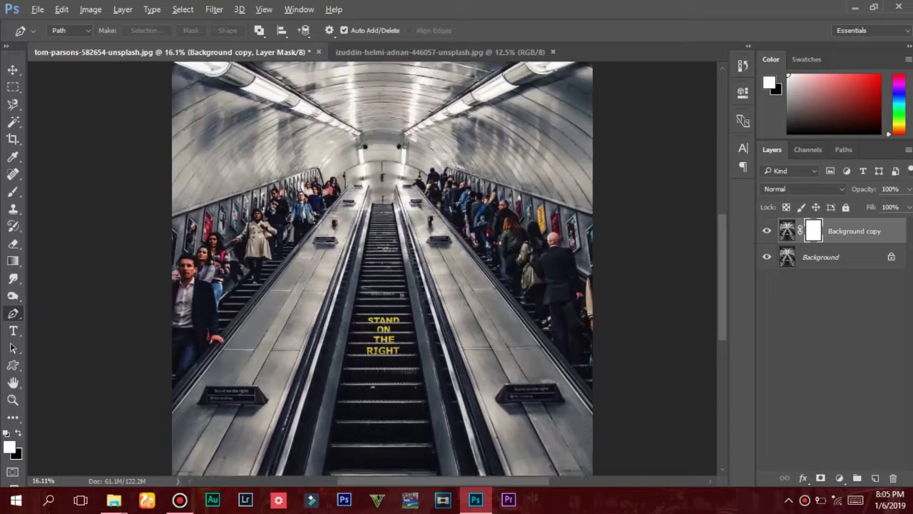
{"action": "scroll", "coordinate": [392, 250], "scroll_direction": "down", "scroll_amount": 2}
{"action": "scroll", "coordinate": [393, 249], "scroll_direction": "down", "scroll_amount": 2}
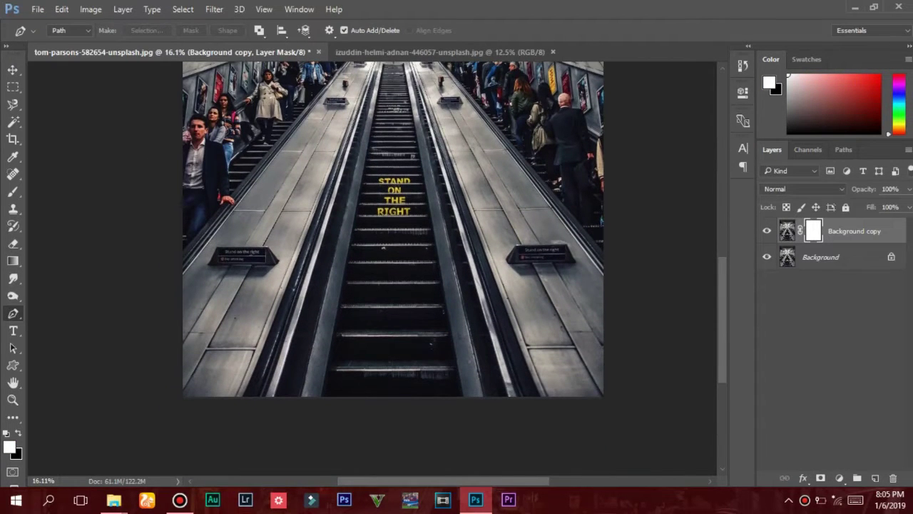
{"action": "scroll", "coordinate": [393, 249], "scroll_direction": "up", "scroll_amount": 3}
{"action": "scroll", "coordinate": [392, 250], "scroll_direction": "down", "scroll_amount": 2}
{"action": "scroll", "coordinate": [393, 250], "scroll_direction": "down", "scroll_amount": 1}
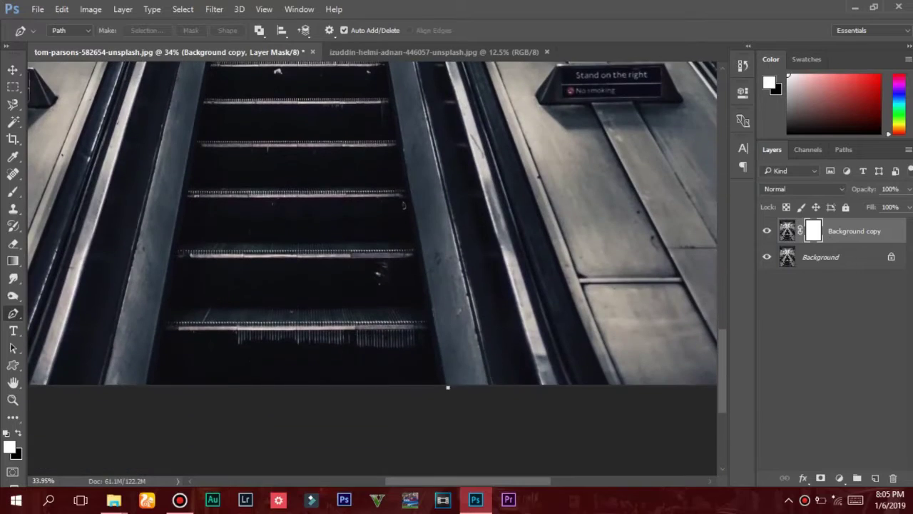
{"action": "scroll", "coordinate": [448, 387], "scroll_direction": "up", "scroll_amount": 1}
{"action": "scroll", "coordinate": [448, 387], "scroll_direction": "up", "scroll_amount": 2}
{"action": "scroll", "coordinate": [448, 387], "scroll_direction": "up", "scroll_amount": 3}
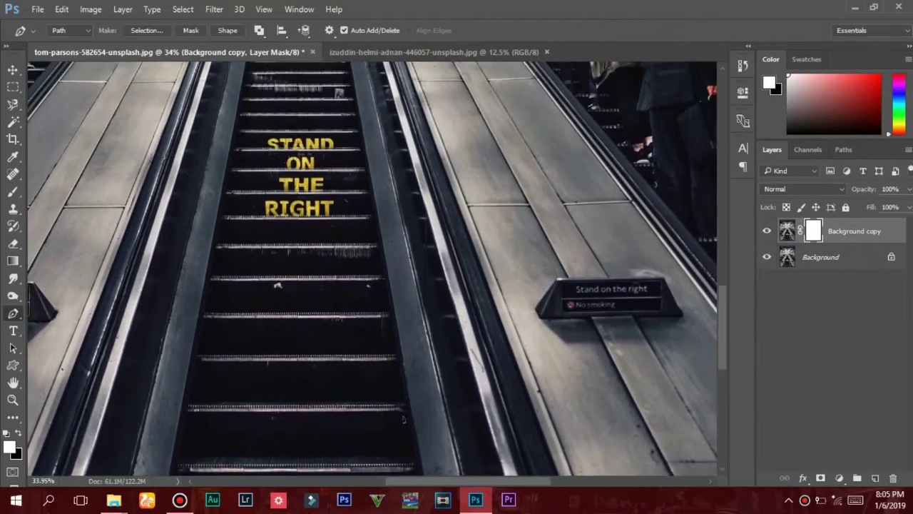
{"action": "scroll", "coordinate": [448, 388], "scroll_direction": "up", "scroll_amount": 2}
{"action": "scroll", "coordinate": [371, 271], "scroll_direction": "up", "scroll_amount": 2}
{"action": "scroll", "coordinate": [371, 271], "scroll_direction": "up", "scroll_amount": 2}
{"action": "scroll", "coordinate": [371, 271], "scroll_direction": "up", "scroll_amount": 4}
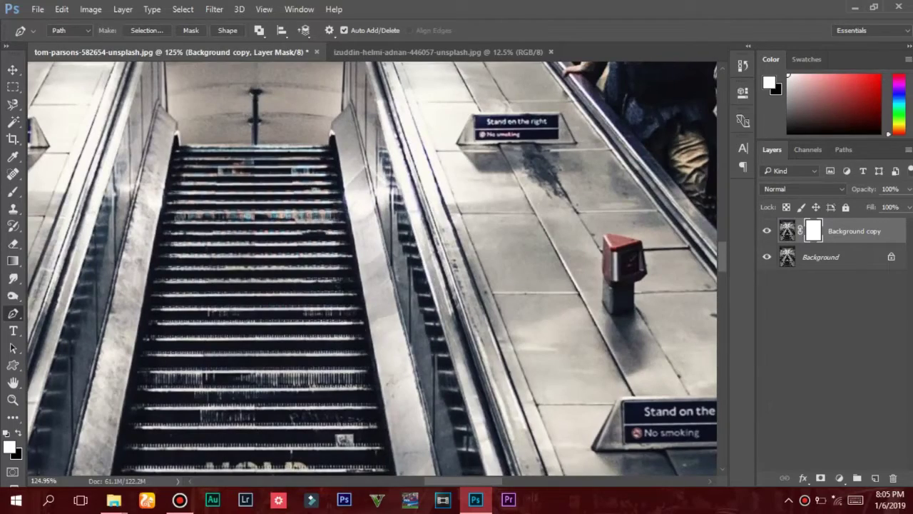
{"action": "scroll", "coordinate": [371, 271], "scroll_direction": "down", "scroll_amount": 4}
{"action": "scroll", "coordinate": [371, 271], "scroll_direction": "down", "scroll_amount": 1}
{"action": "scroll", "coordinate": [371, 271], "scroll_direction": "down", "scroll_amount": 1}
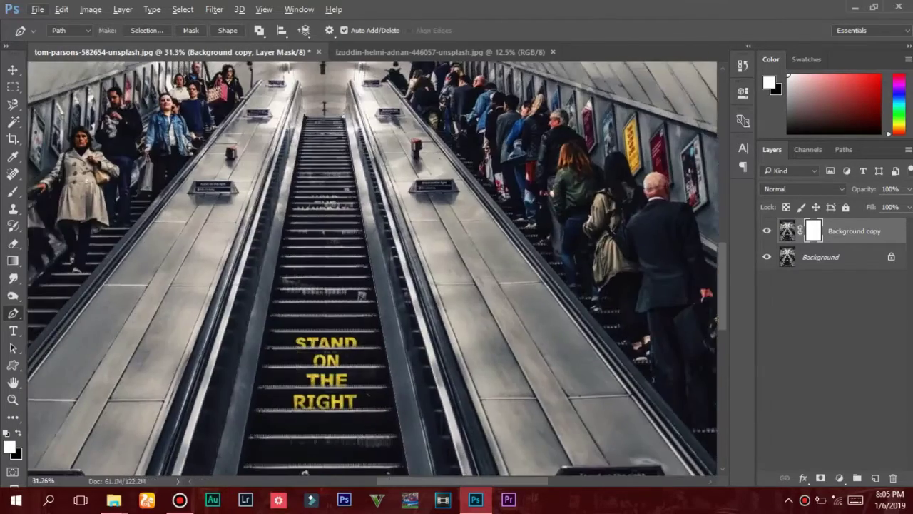
{"action": "scroll", "coordinate": [325, 164], "scroll_direction": "up", "scroll_amount": 3}
{"action": "scroll", "coordinate": [325, 164], "scroll_direction": "up", "scroll_amount": 3}
{"action": "scroll", "coordinate": [325, 164], "scroll_direction": "up", "scroll_amount": 1}
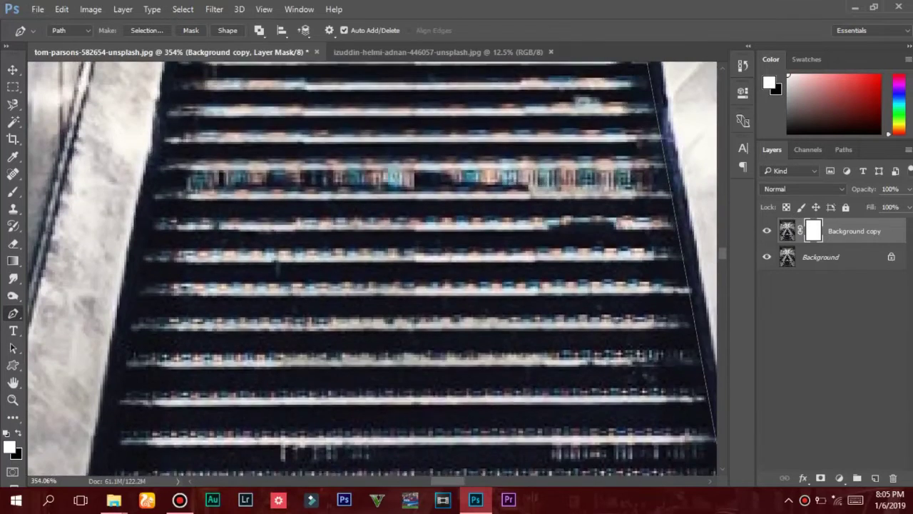
{"action": "scroll", "coordinate": [371, 272], "scroll_direction": "up", "scroll_amount": 5}
{"action": "scroll", "coordinate": [371, 271], "scroll_direction": "up", "scroll_amount": 2}
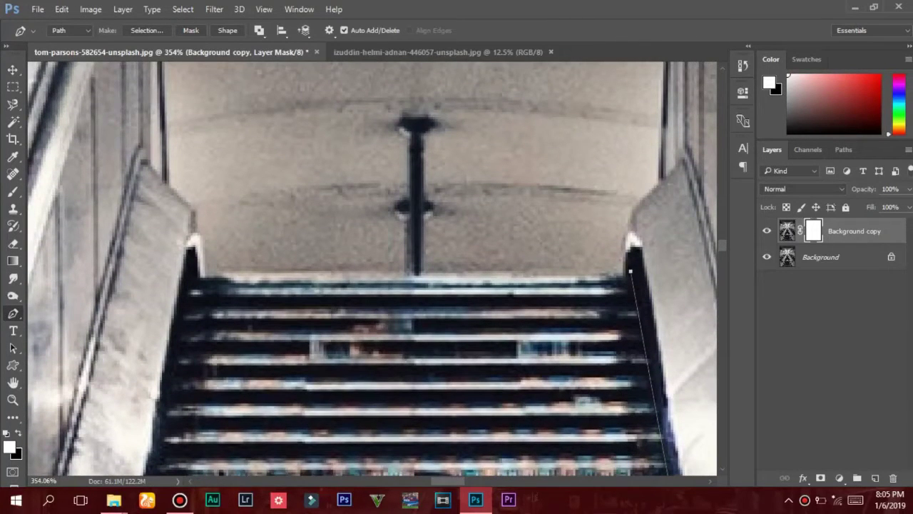
Place pen anchors along the middle stairs' top and left edges down to the image bottom.
{"action": "left_click", "coordinate": [191, 278]}
{"action": "key", "text": "ctrl+z"}
{"action": "scroll", "coordinate": [371, 271], "scroll_direction": "down", "scroll_amount": 5}
{"action": "left_click", "coordinate": [124, 389]}
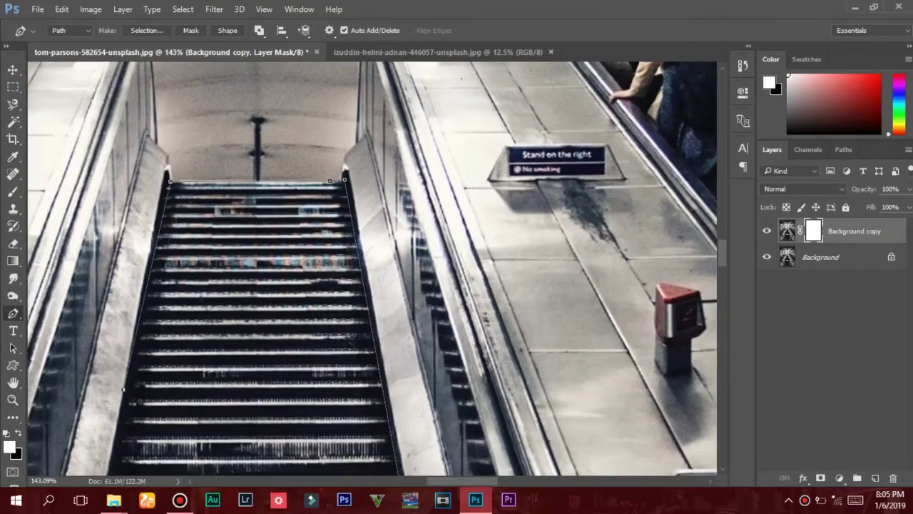
{"action": "scroll", "coordinate": [156, 171], "scroll_direction": "up", "scroll_amount": 2}
{"action": "scroll", "coordinate": [150, 165], "scroll_direction": "up", "scroll_amount": 4}
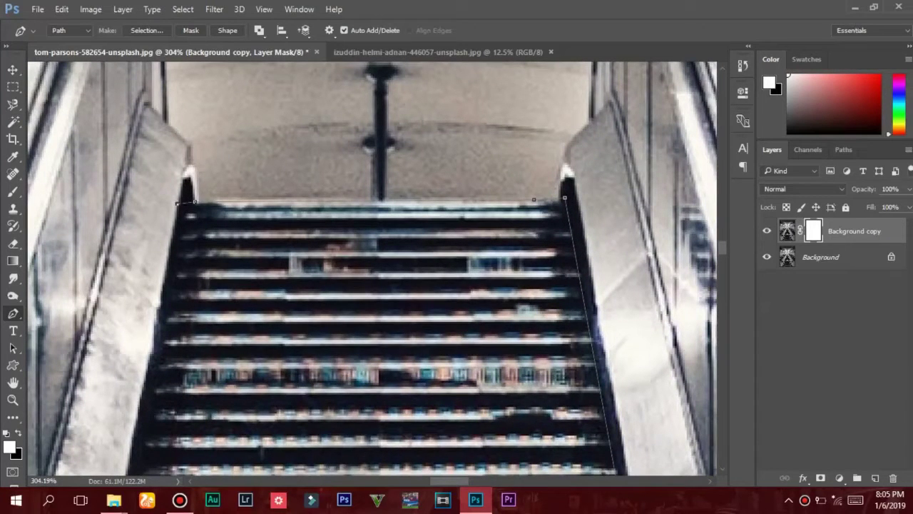
{"action": "scroll", "coordinate": [187, 200], "scroll_direction": "down", "scroll_amount": 1}
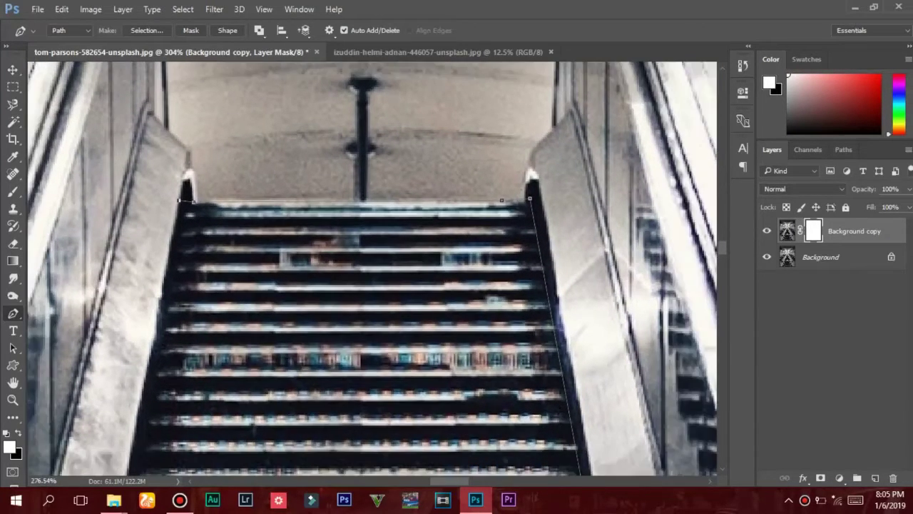
{"action": "scroll", "coordinate": [181, 96], "scroll_direction": "down", "scroll_amount": 5}
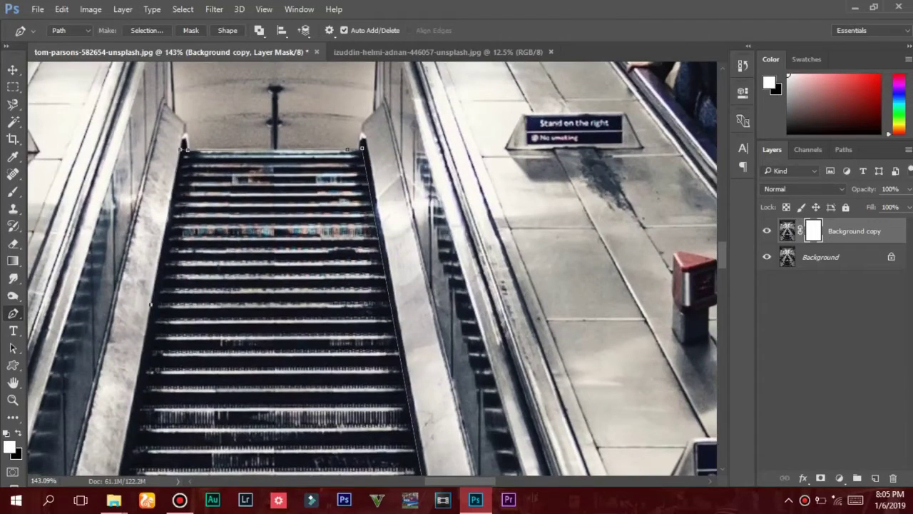
{"action": "scroll", "coordinate": [371, 269], "scroll_direction": "down", "scroll_amount": 2}
{"action": "scroll", "coordinate": [371, 269], "scroll_direction": "down", "scroll_amount": 2}
{"action": "scroll", "coordinate": [371, 268], "scroll_direction": "down", "scroll_amount": 2}
{"action": "scroll", "coordinate": [371, 268], "scroll_direction": "down", "scroll_amount": 2}
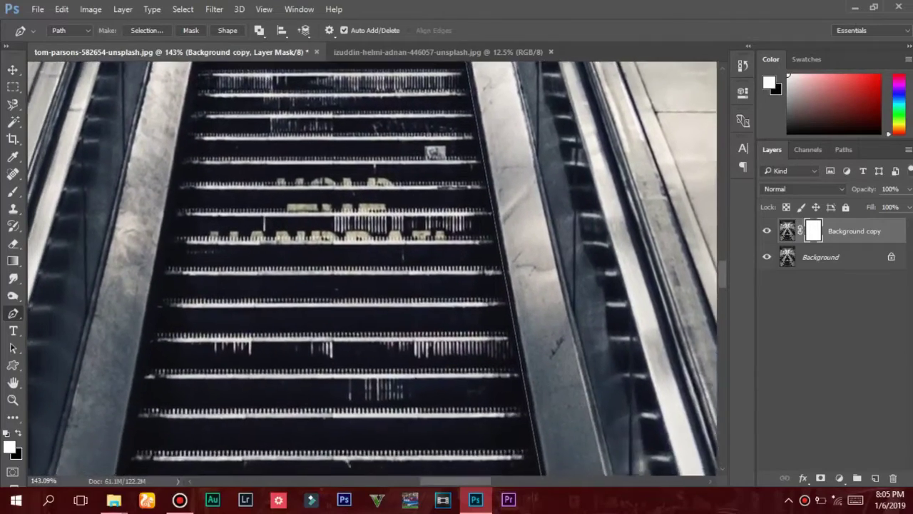
{"action": "scroll", "coordinate": [371, 268], "scroll_direction": "down", "scroll_amount": 2}
{"action": "scroll", "coordinate": [371, 268], "scroll_direction": "down", "scroll_amount": 2}
{"action": "scroll", "coordinate": [371, 268], "scroll_direction": "down", "scroll_amount": 2}
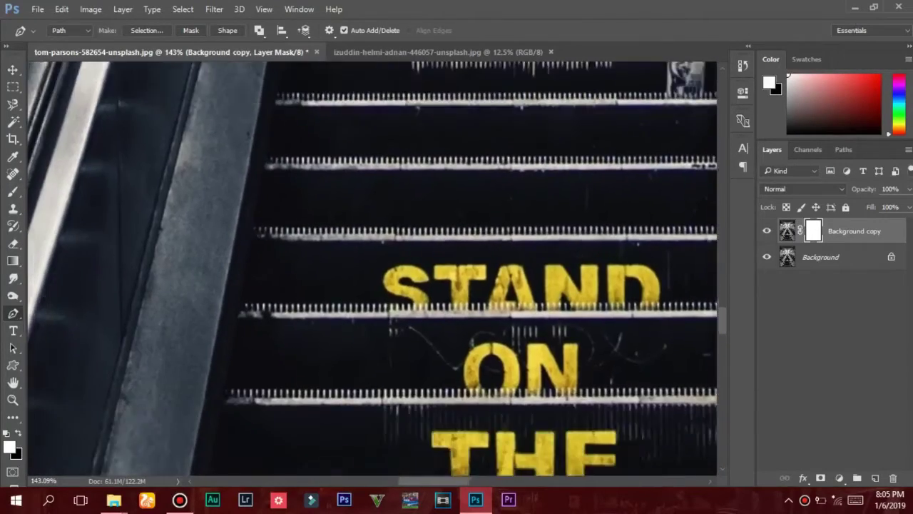
{"action": "scroll", "coordinate": [371, 268], "scroll_direction": "down", "scroll_amount": 2}
{"action": "scroll", "coordinate": [371, 269], "scroll_direction": "down", "scroll_amount": 2}
{"action": "scroll", "coordinate": [371, 268], "scroll_direction": "down", "scroll_amount": 2}
{"action": "scroll", "coordinate": [371, 268], "scroll_direction": "down", "scroll_amount": 2}
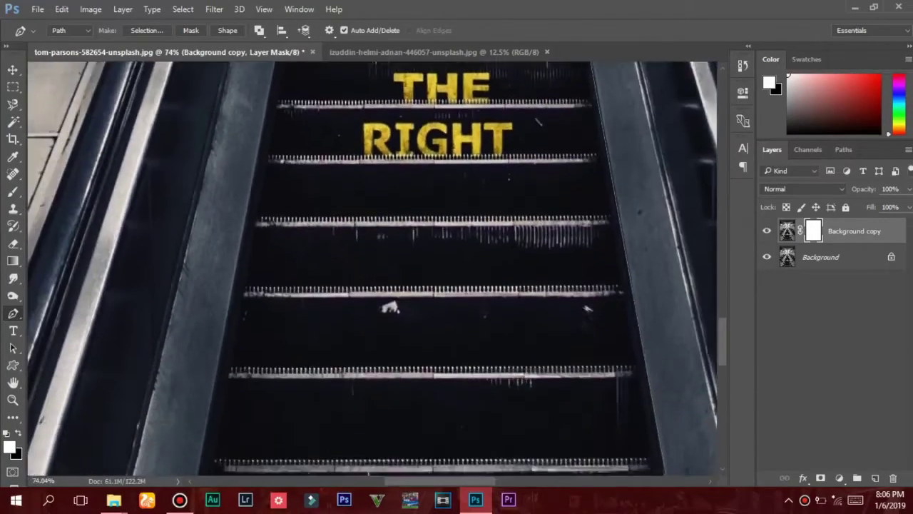
{"action": "scroll", "coordinate": [371, 269], "scroll_direction": "down", "scroll_amount": 2}
{"action": "scroll", "coordinate": [371, 268], "scroll_direction": "down", "scroll_amount": 2}
{"action": "scroll", "coordinate": [371, 269], "scroll_direction": "down", "scroll_amount": 2}
{"action": "scroll", "coordinate": [371, 268], "scroll_direction": "down", "scroll_amount": 2}
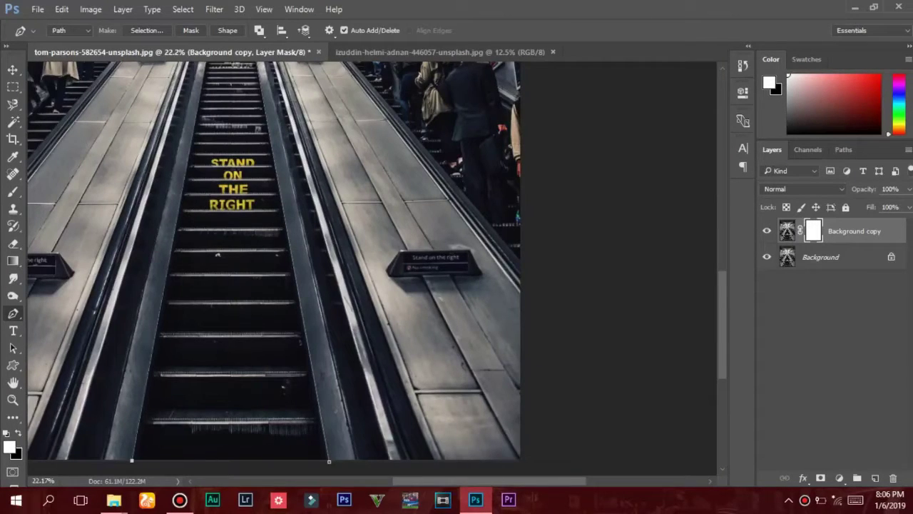
{"action": "scroll", "coordinate": [274, 269], "scroll_direction": "up", "scroll_amount": 1}
{"action": "scroll", "coordinate": [274, 268], "scroll_direction": "up", "scroll_amount": 2}
{"action": "scroll", "coordinate": [274, 269], "scroll_direction": "up", "scroll_amount": 2}
{"action": "scroll", "coordinate": [274, 269], "scroll_direction": "down", "scroll_amount": 3}
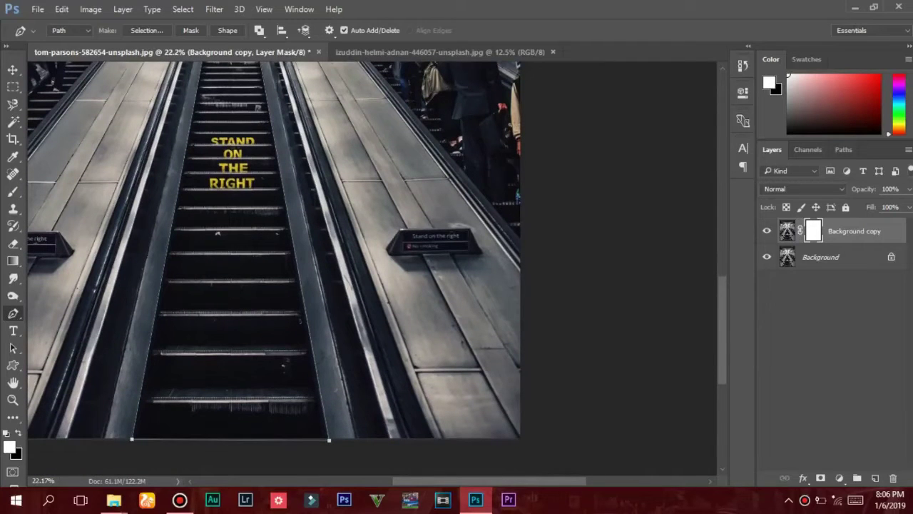
Convert the stair path to an unfeathered selection and set a 193 px brush.
{"action": "right_click", "coordinate": [250, 146]}
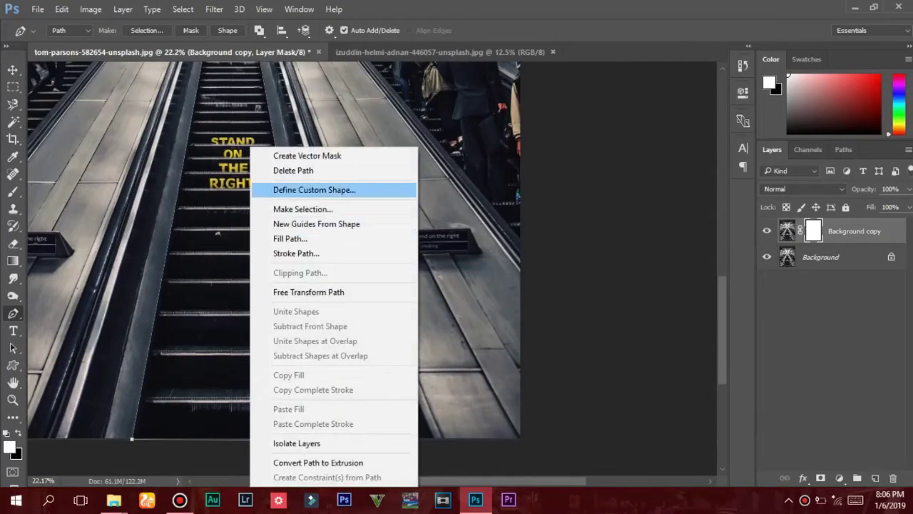
{"action": "left_click", "coordinate": [304, 209]}
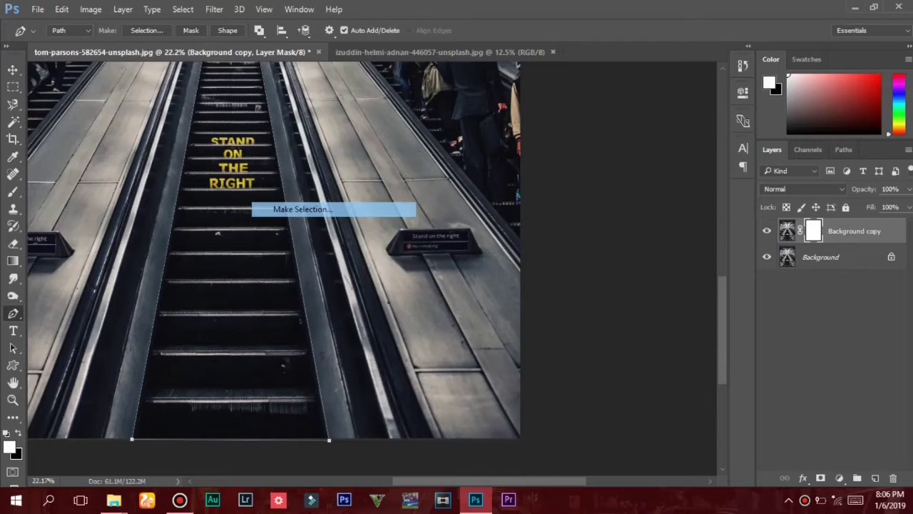
{"action": "key", "text": "Return"}
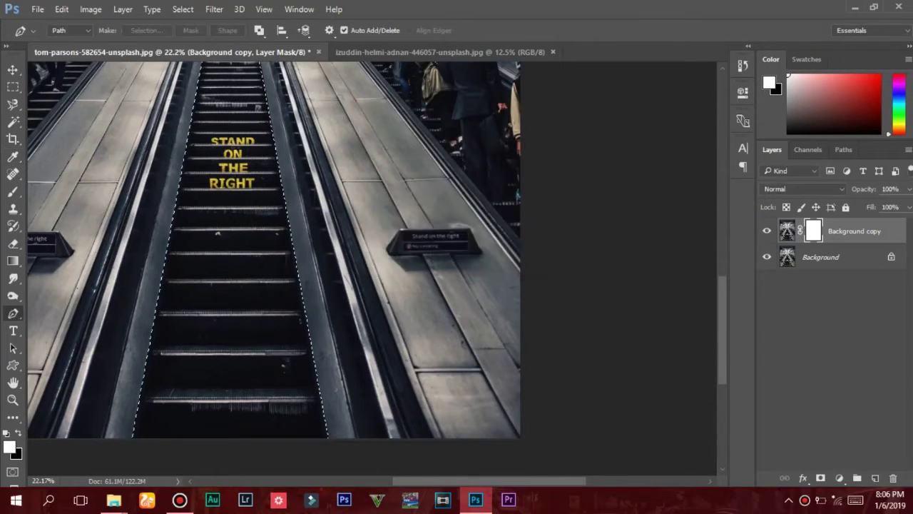
{"action": "key", "text": "e"}
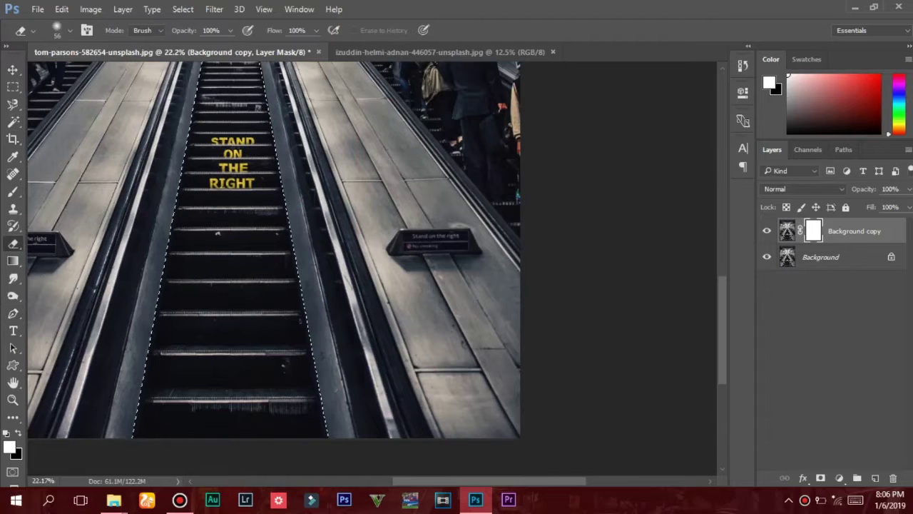
{"action": "key", "text": "x"}
{"action": "right_click", "coordinate": [229, 284]}
{"action": "key", "text": "Return"}
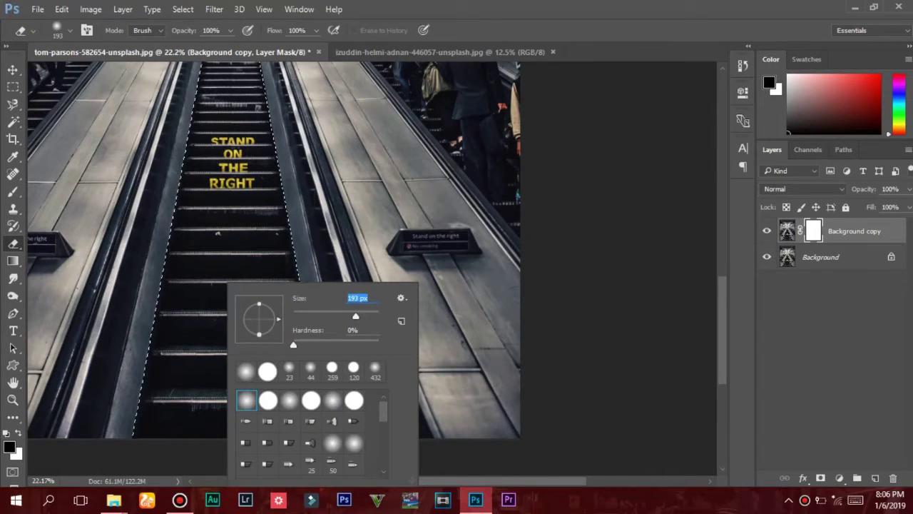
{"action": "key", "text": "Return"}
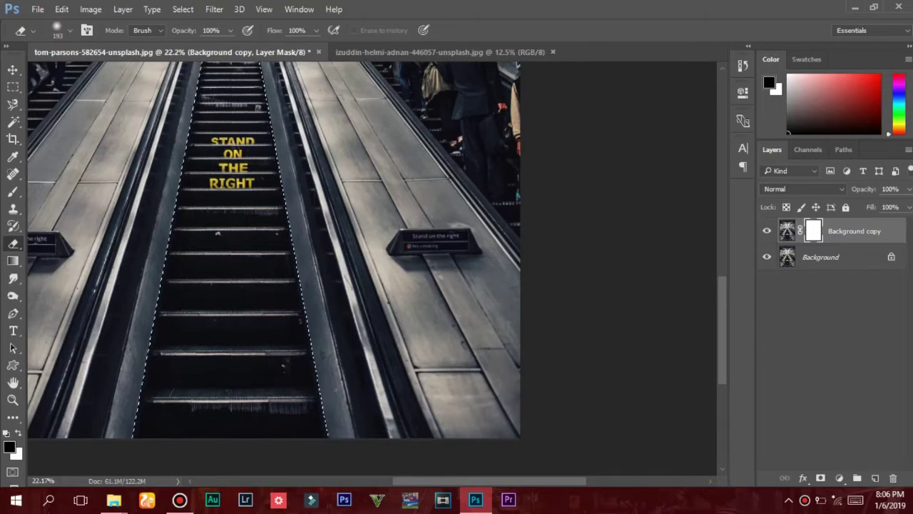
Fill the mask so the stair gap becomes transparent, then deselect.
{"action": "key", "text": "x"}
{"action": "key", "text": "ctrl+BackSpace"}
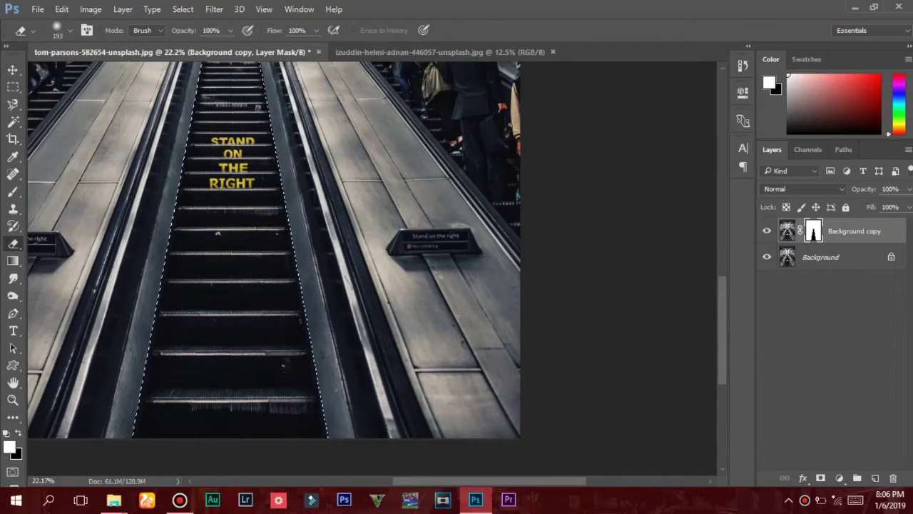
{"action": "key", "text": "ctrl+d"}
{"action": "scroll", "coordinate": [274, 269], "scroll_direction": "up", "scroll_amount": 3}
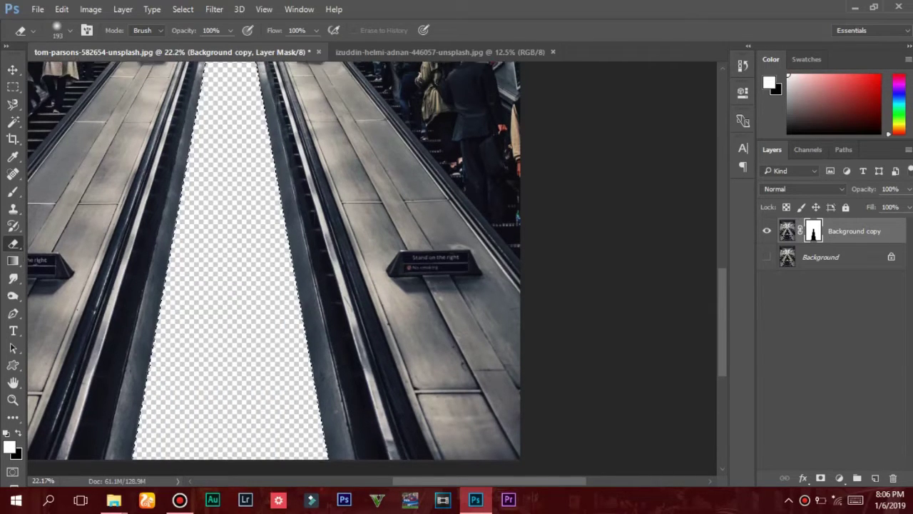
{"action": "scroll", "coordinate": [274, 268], "scroll_direction": "up", "scroll_amount": 1}
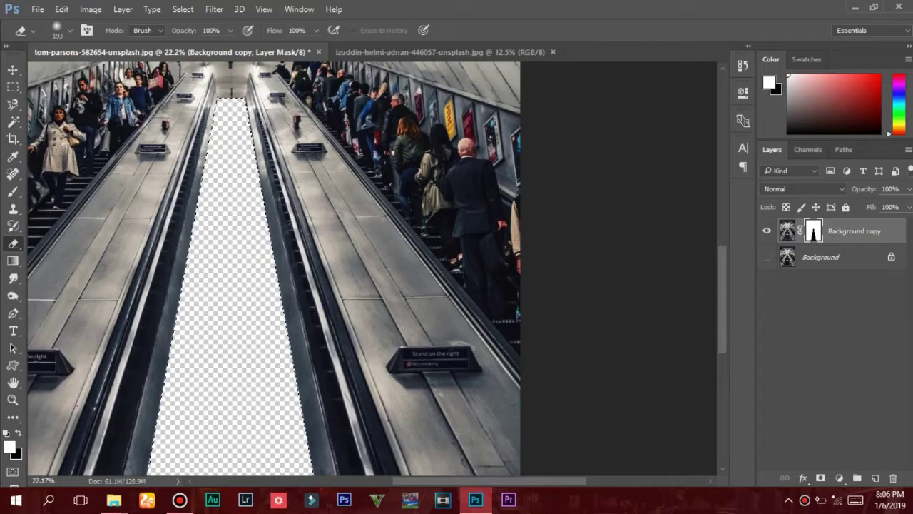
Invert and then drop the selection, and switch to the aerial bridge photo.
{"action": "key", "text": "v"}
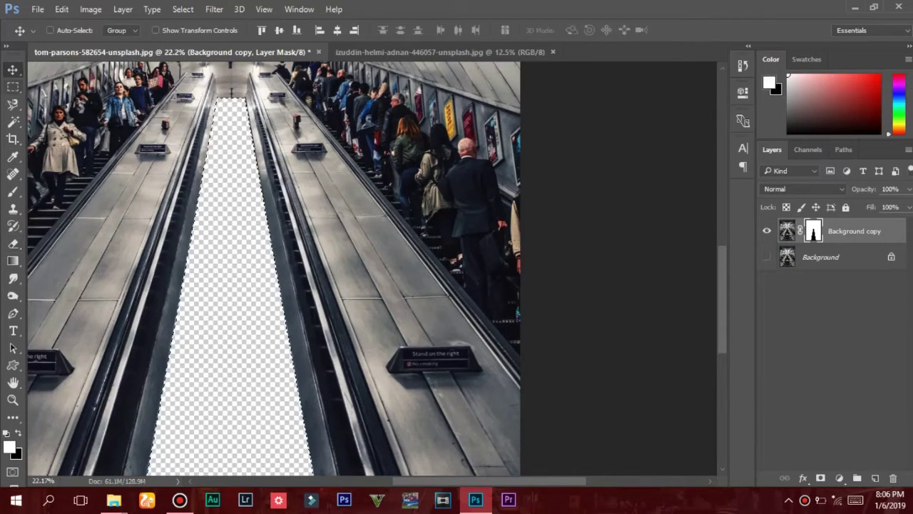
{"action": "left_click", "coordinate": [13, 104]}
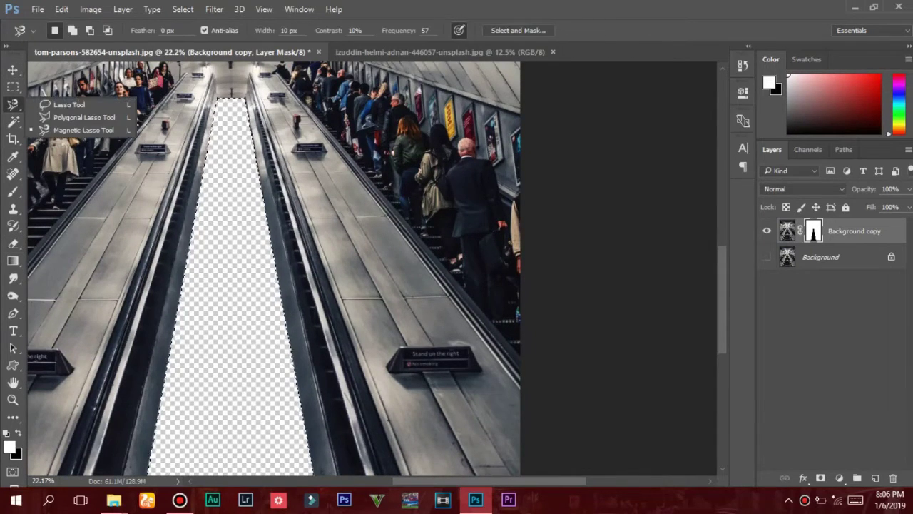
{"action": "right_click", "coordinate": [256, 206]}
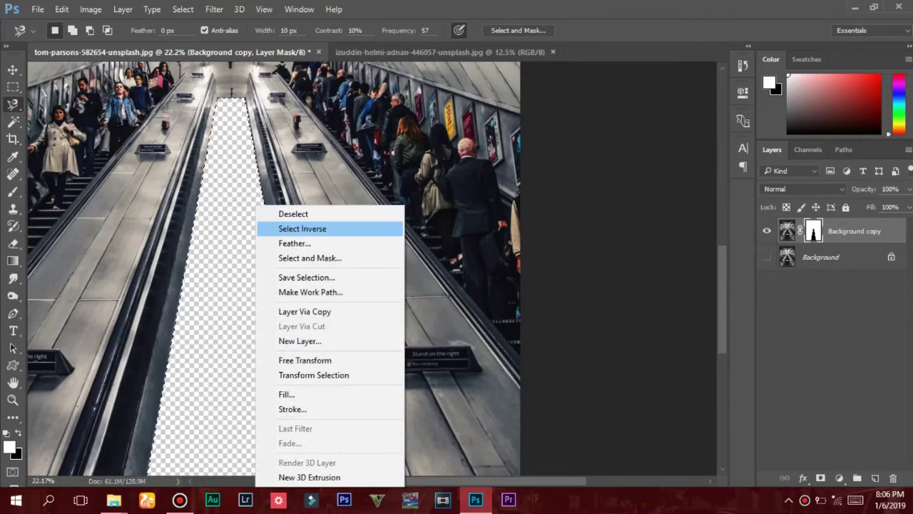
{"action": "left_click", "coordinate": [303, 228]}
{"action": "right_click", "coordinate": [208, 200]}
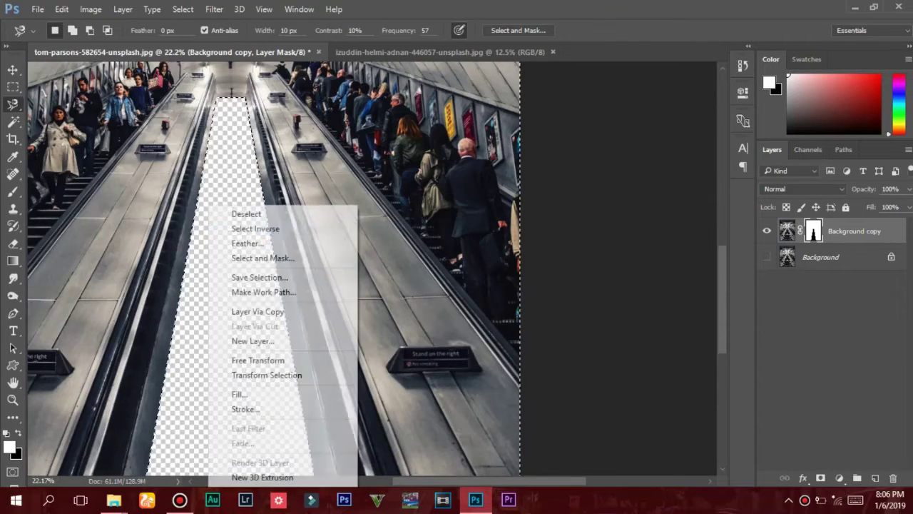
{"action": "left_click", "coordinate": [236, 213]}
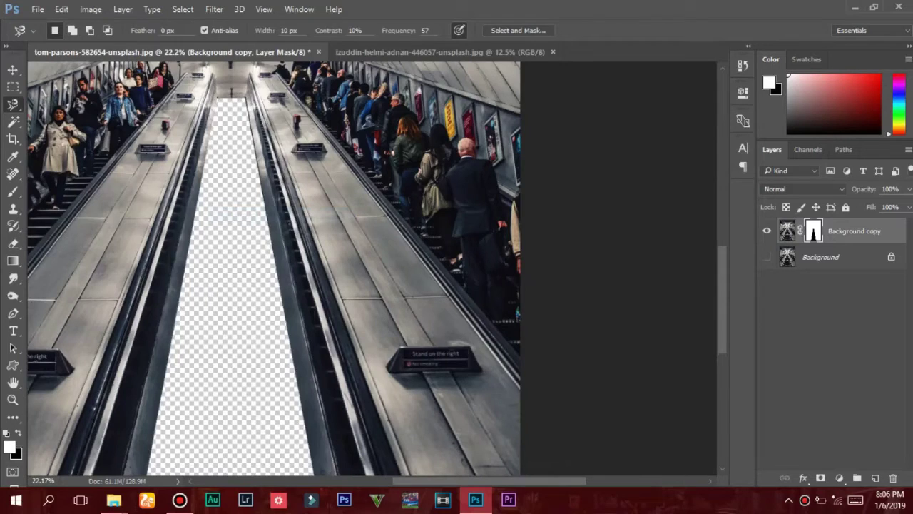
{"action": "key", "text": "v"}
{"action": "key", "text": "ctrl+Tab"}
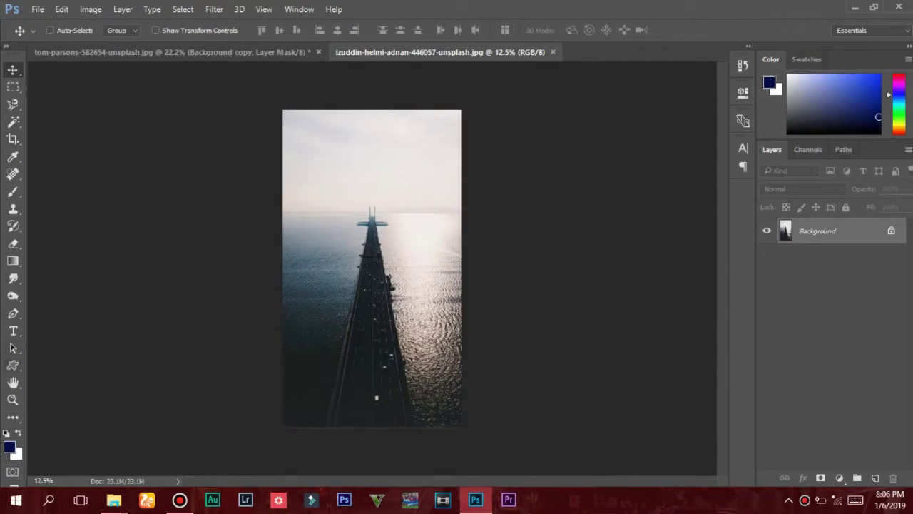
Duplicate the bridge photo's Background layer as Background copy.
{"action": "right_click", "coordinate": [767, 235]}
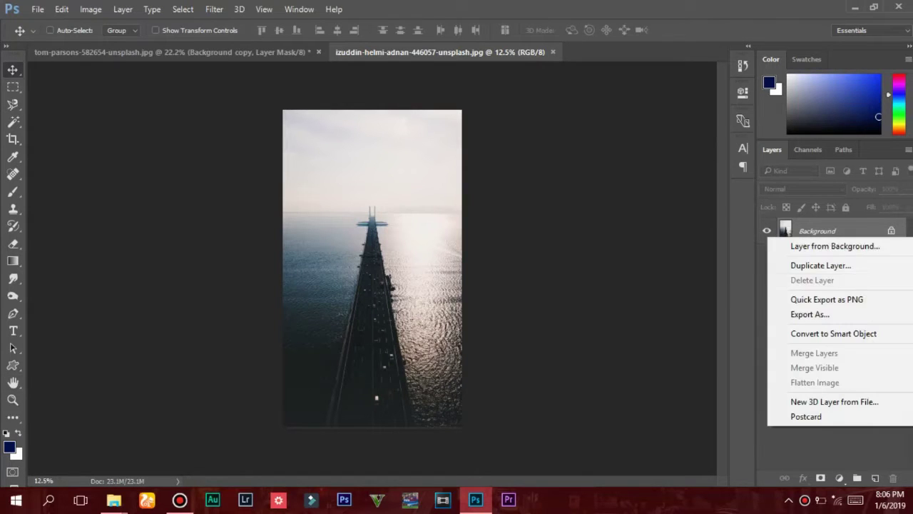
{"action": "left_click", "coordinate": [806, 264]}
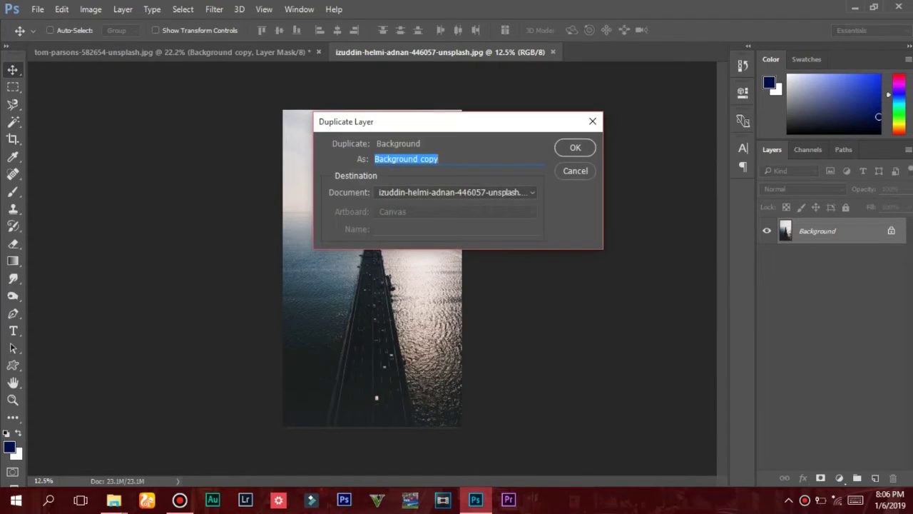
{"action": "key", "text": "Return"}
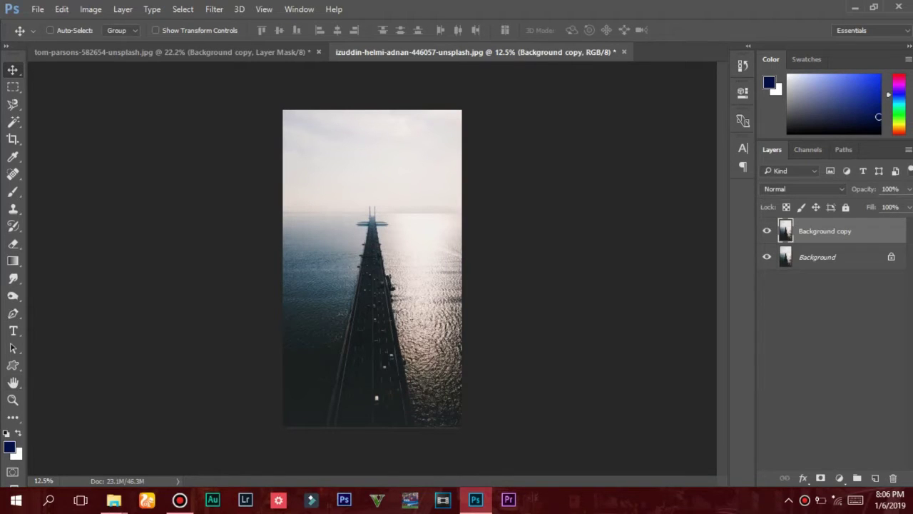
Start a pen path at the bridge's bottom edge and anchor it along the left edge.
{"action": "key", "text": "p"}
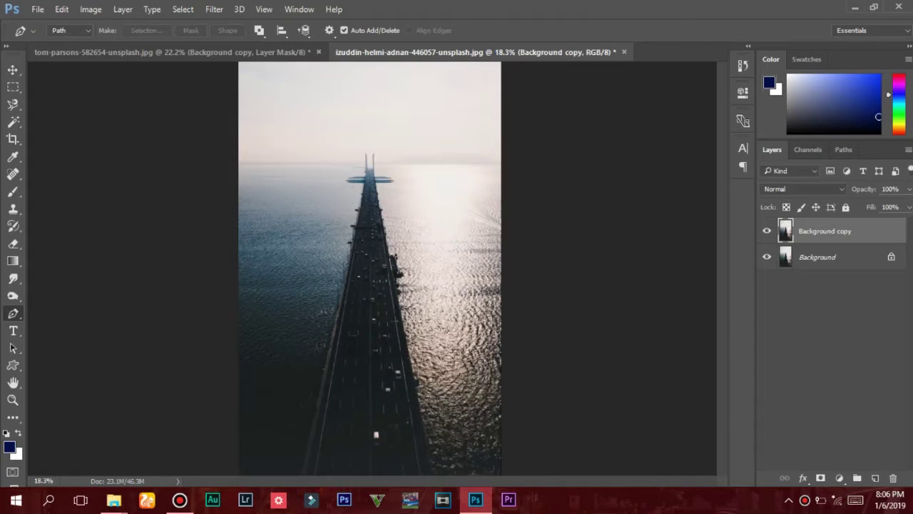
{"action": "scroll", "coordinate": [382, 428], "scroll_direction": "up", "scroll_amount": 5}
{"action": "left_click", "coordinate": [264, 360]}
{"action": "scroll", "coordinate": [265, 360], "scroll_direction": "up", "scroll_amount": 6}
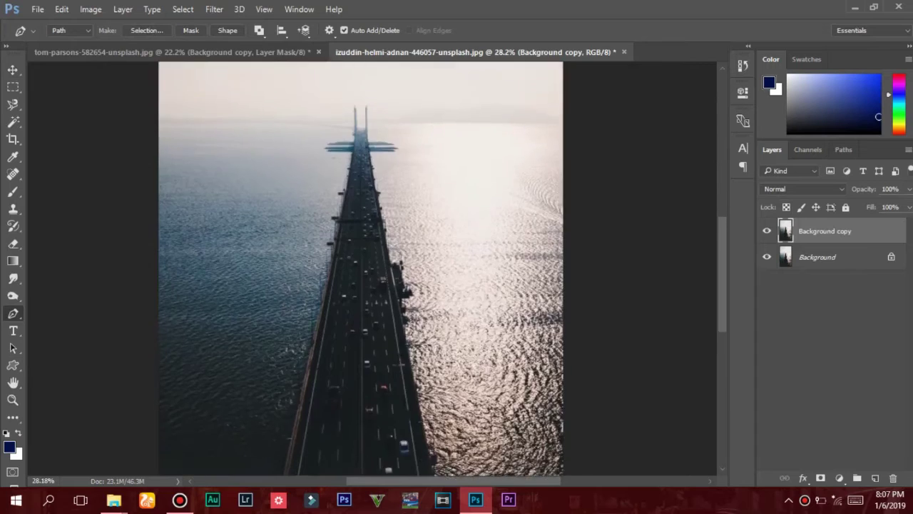
{"action": "scroll", "coordinate": [341, 143], "scroll_direction": "up", "scroll_amount": 5}
{"action": "left_click", "coordinate": [364, 212]}
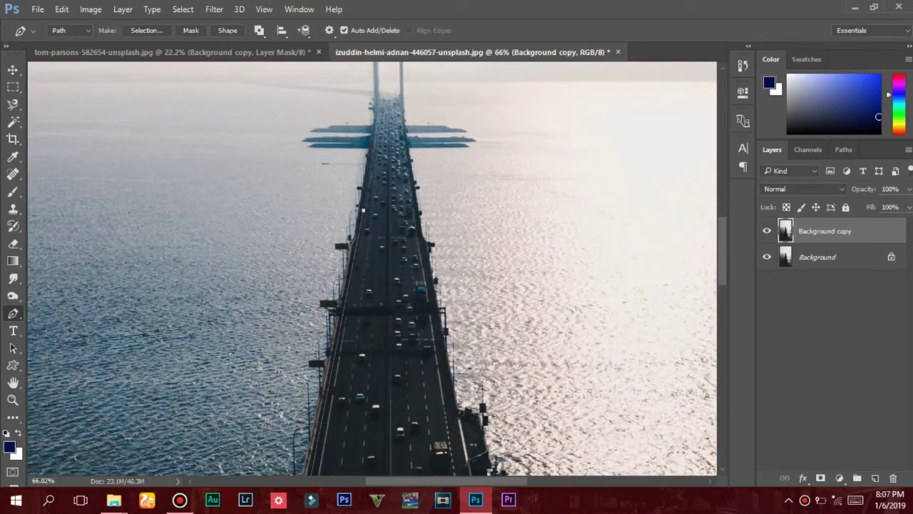
{"action": "scroll", "coordinate": [375, 174], "scroll_direction": "up", "scroll_amount": 1}
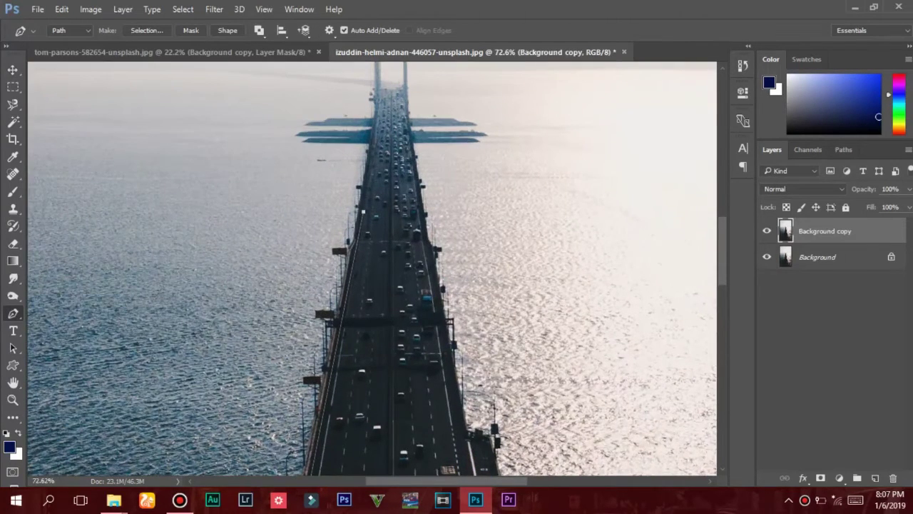
Add path anchors at the bridge's far end, bottom-right edge, and below the photo.
{"action": "scroll", "coordinate": [364, 199], "scroll_direction": "up", "scroll_amount": 2}
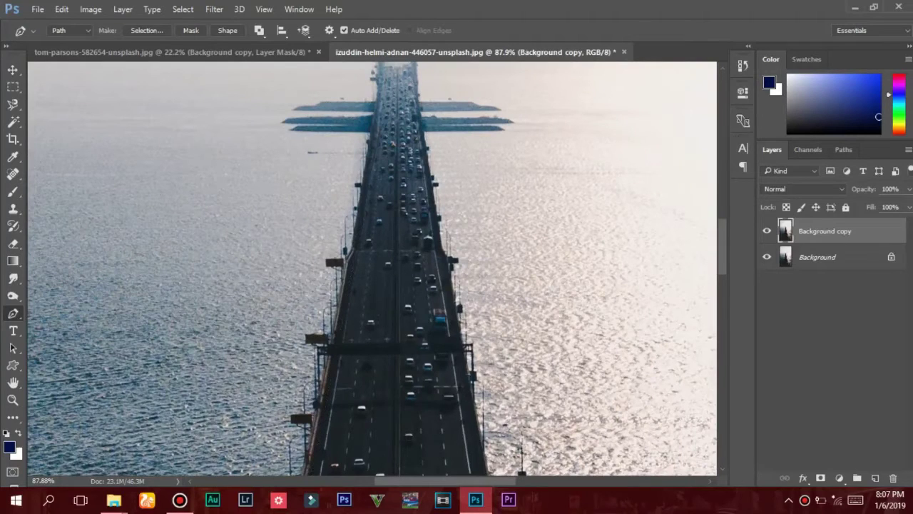
{"action": "left_click", "coordinate": [376, 123]}
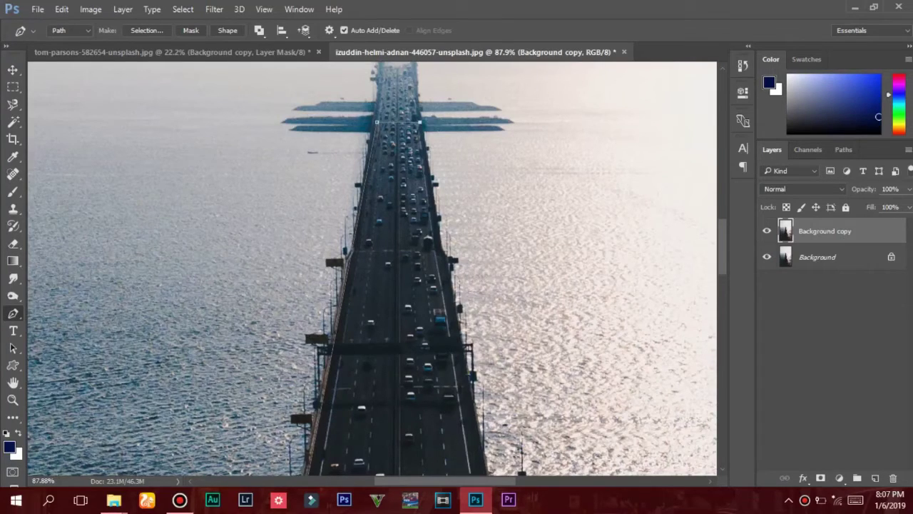
{"action": "scroll", "coordinate": [442, 214], "scroll_direction": "down", "scroll_amount": 1}
{"action": "scroll", "coordinate": [443, 214], "scroll_direction": "down", "scroll_amount": 2}
{"action": "scroll", "coordinate": [443, 214], "scroll_direction": "down", "scroll_amount": 2}
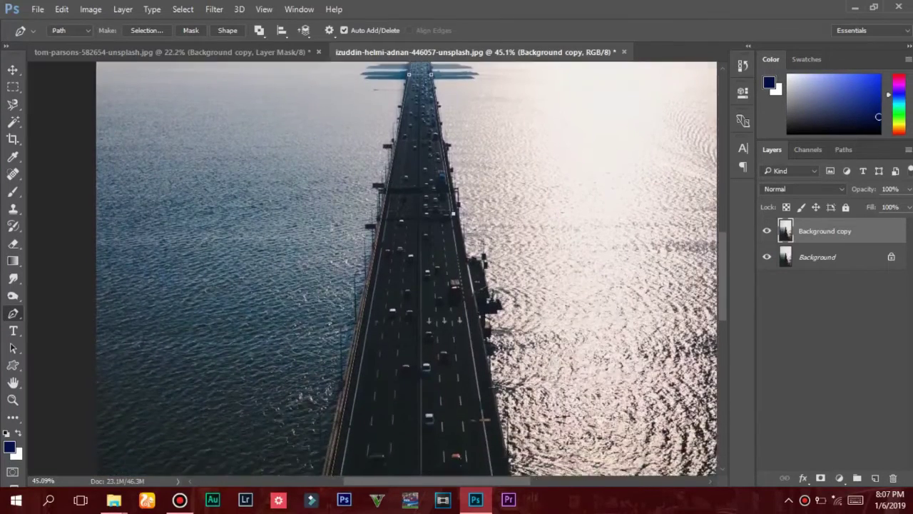
{"action": "scroll", "coordinate": [407, 268], "scroll_direction": "down", "scroll_amount": 2}
{"action": "scroll", "coordinate": [406, 267], "scroll_direction": "down", "scroll_amount": 2}
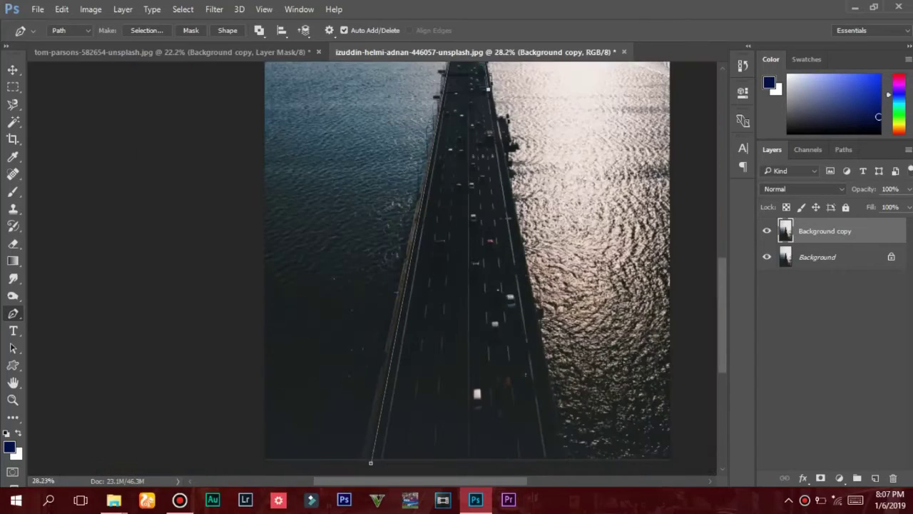
{"action": "left_click", "coordinate": [555, 457]}
{"action": "scroll", "coordinate": [550, 449], "scroll_direction": "down", "scroll_amount": 1}
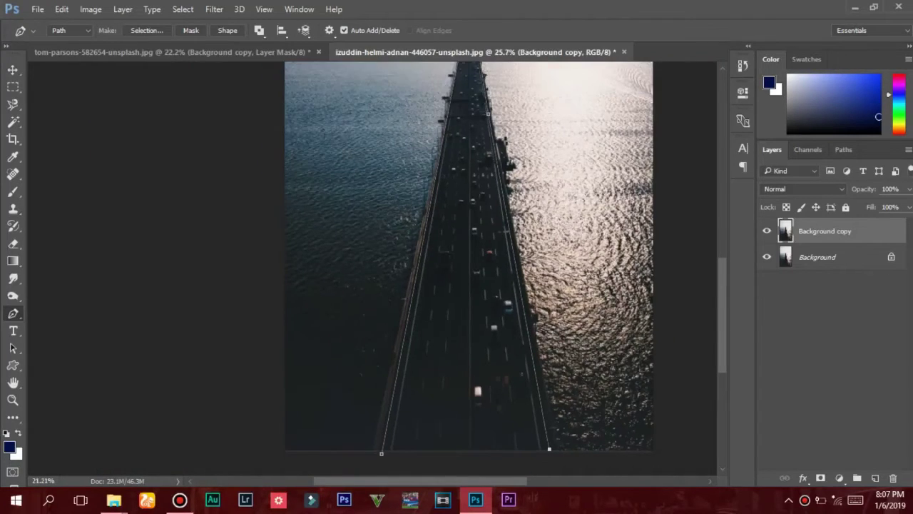
{"action": "scroll", "coordinate": [549, 449], "scroll_direction": "down", "scroll_amount": 1}
{"action": "left_click", "coordinate": [394, 453]}
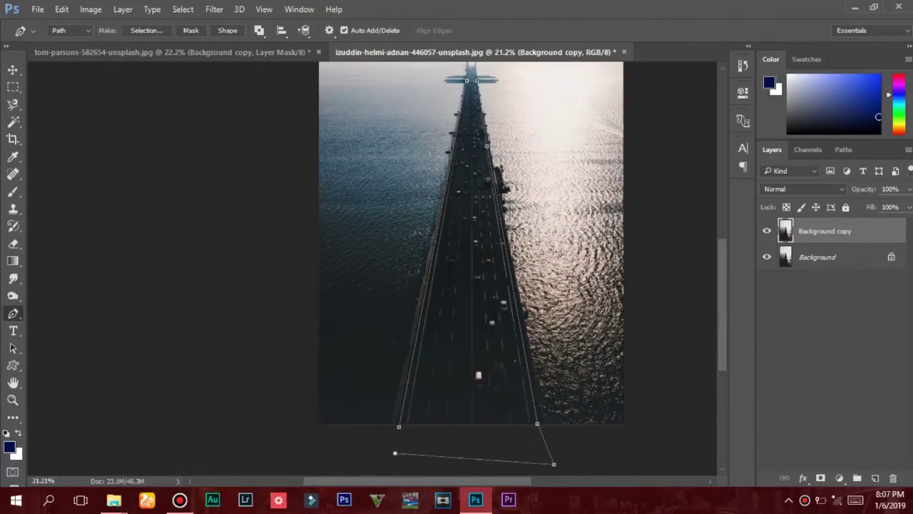
Turn the traced bridge path into a selection with no feathering.
{"action": "right_click", "coordinate": [470, 371]}
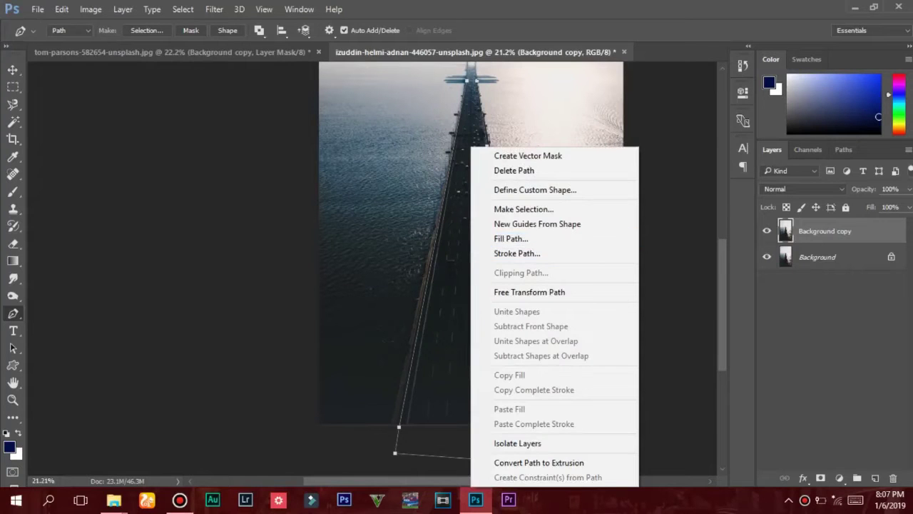
{"action": "left_click", "coordinate": [523, 209]}
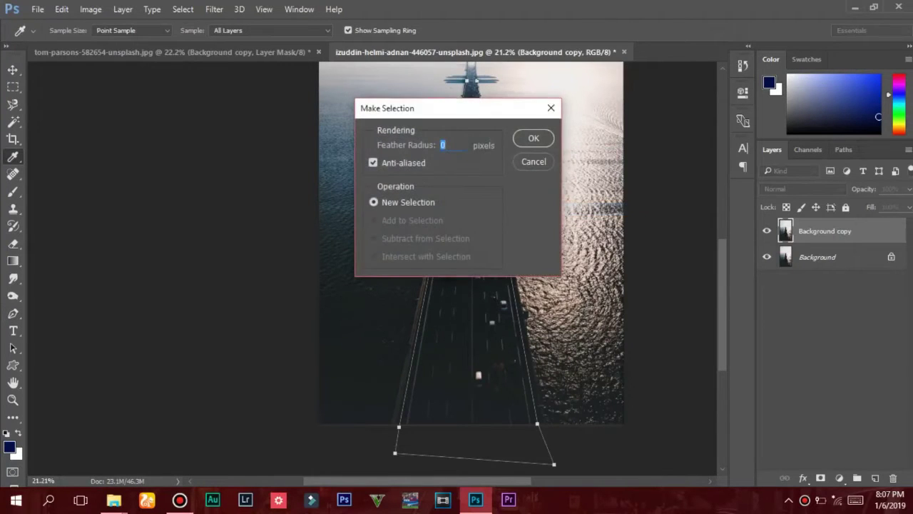
{"action": "left_click", "coordinate": [534, 138]}
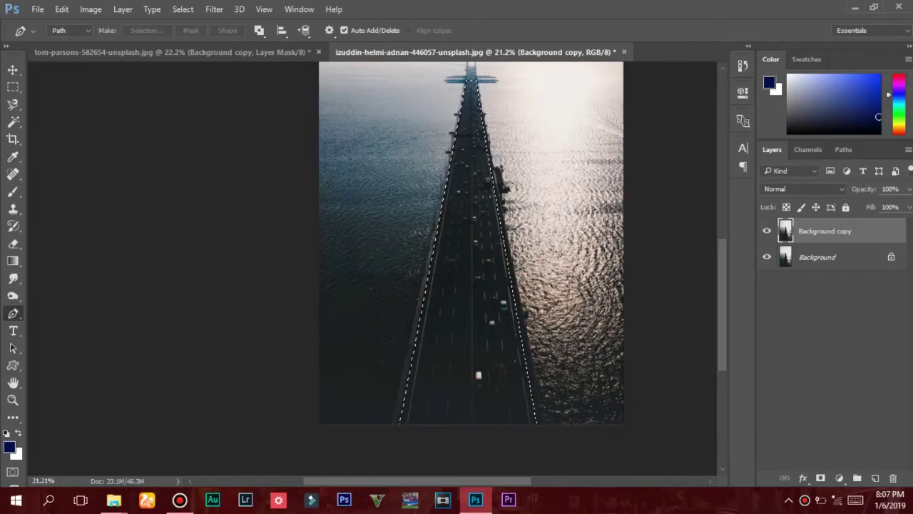
{"action": "right_click", "coordinate": [479, 321]}
{"action": "right_click", "coordinate": [401, 400]}
{"action": "key", "text": "Escape"}
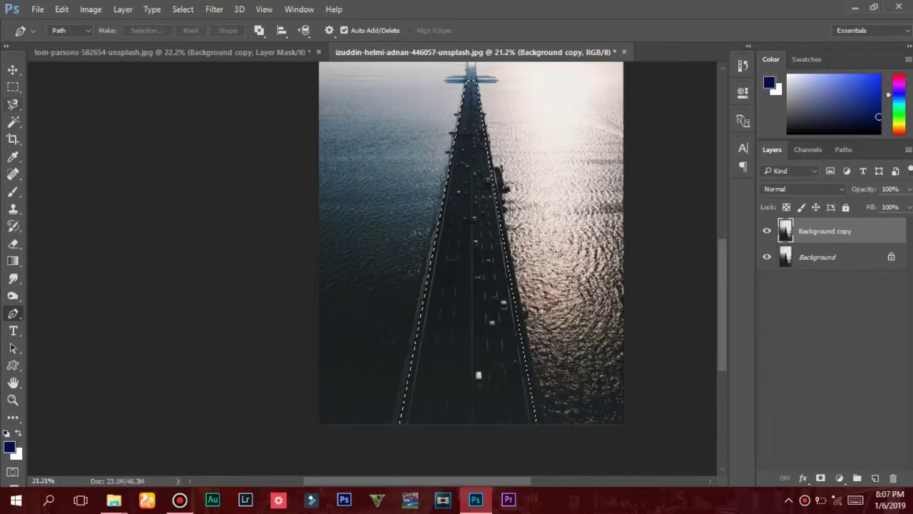
Invert the selection to the roadway and mask Background copy to hide the water.
{"action": "key", "text": "l"}
{"action": "right_click", "coordinate": [423, 141]}
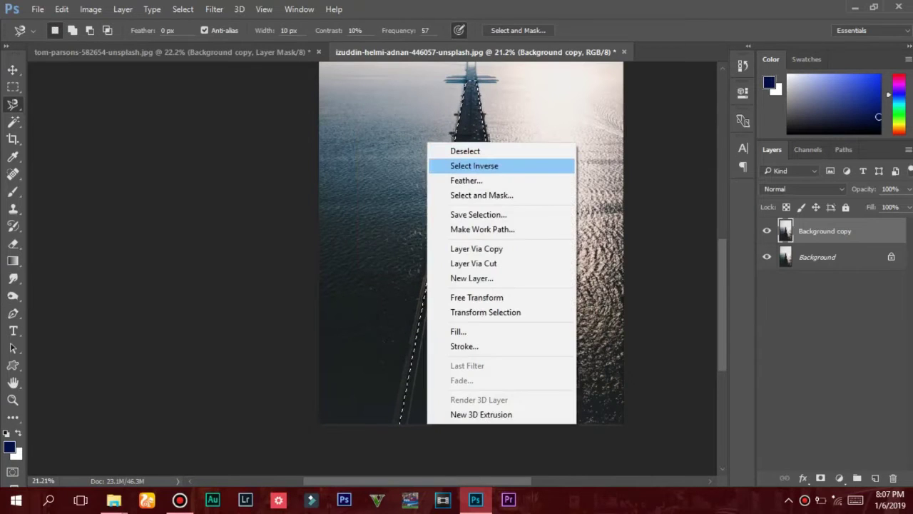
{"action": "left_click", "coordinate": [470, 166]}
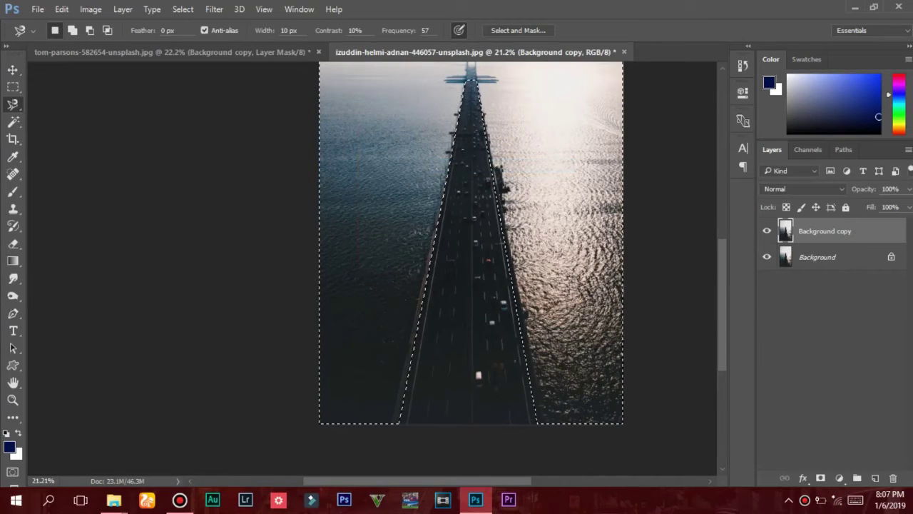
{"action": "left_click", "coordinate": [820, 478]}
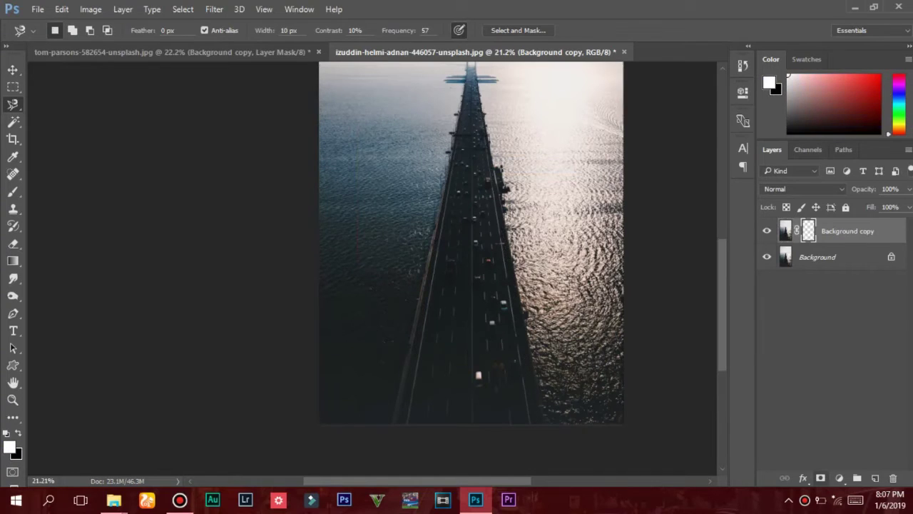
{"action": "scroll", "coordinate": [470, 268], "scroll_direction": "up", "scroll_amount": 1}
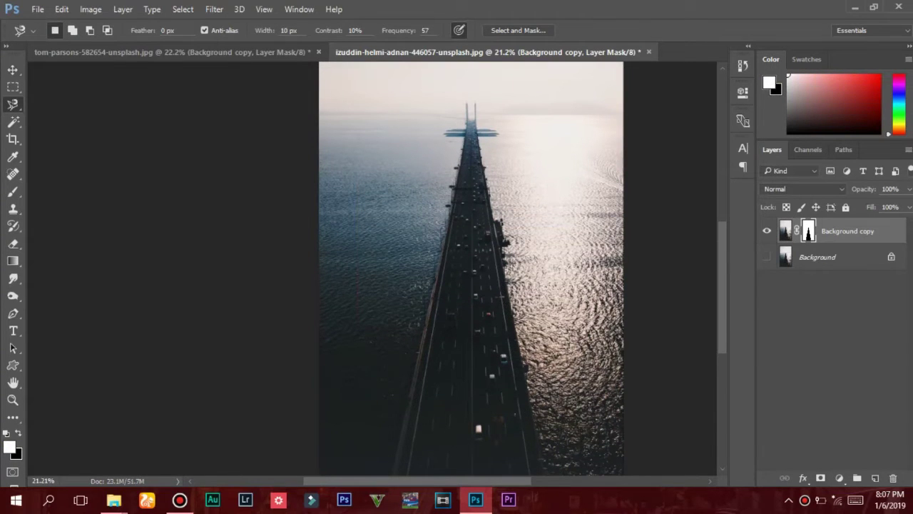
{"action": "key", "text": "ctrl+z"}
{"action": "right_click", "coordinate": [509, 206]}
{"action": "left_click", "coordinate": [557, 228]}
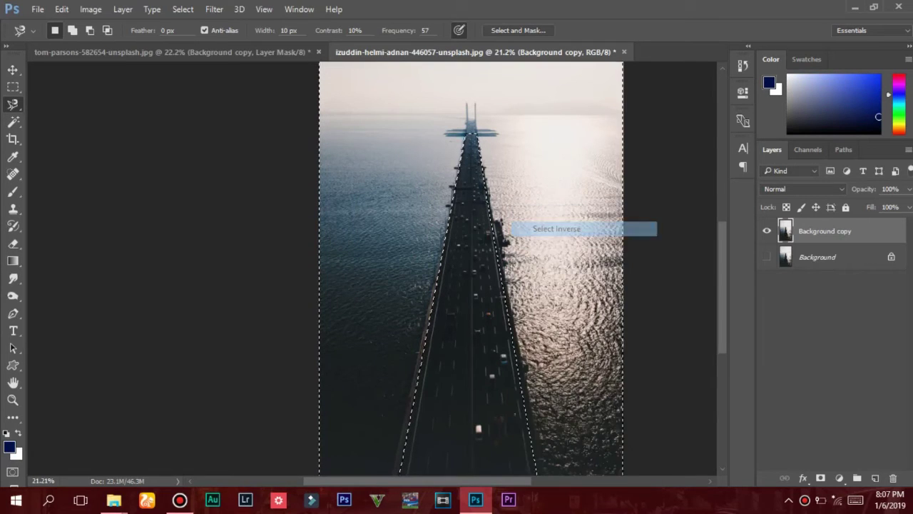
{"action": "left_click", "coordinate": [820, 478]}
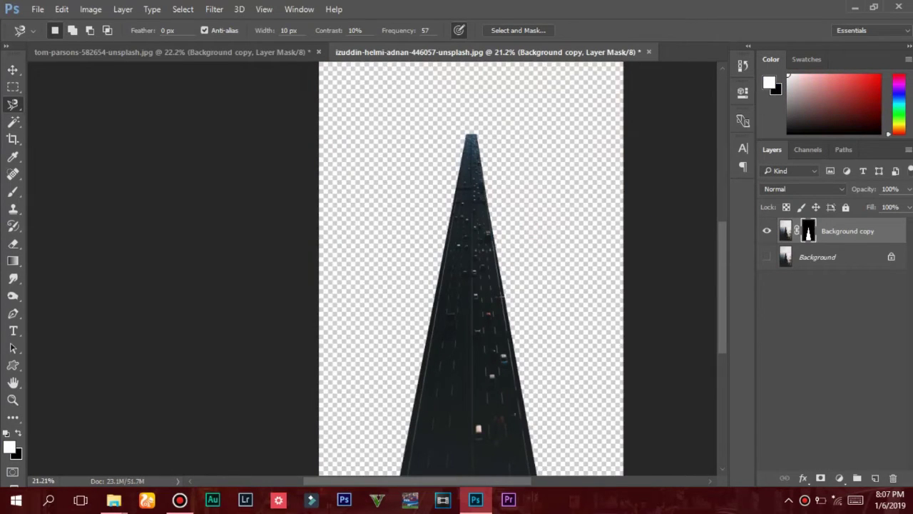
Drag the masked road layer into the escalator image and position it in the stair gap.
{"action": "key", "text": "v"}
{"action": "left_click_drag", "start_coordinate": [508, 209], "coordinate": [508, 209]}
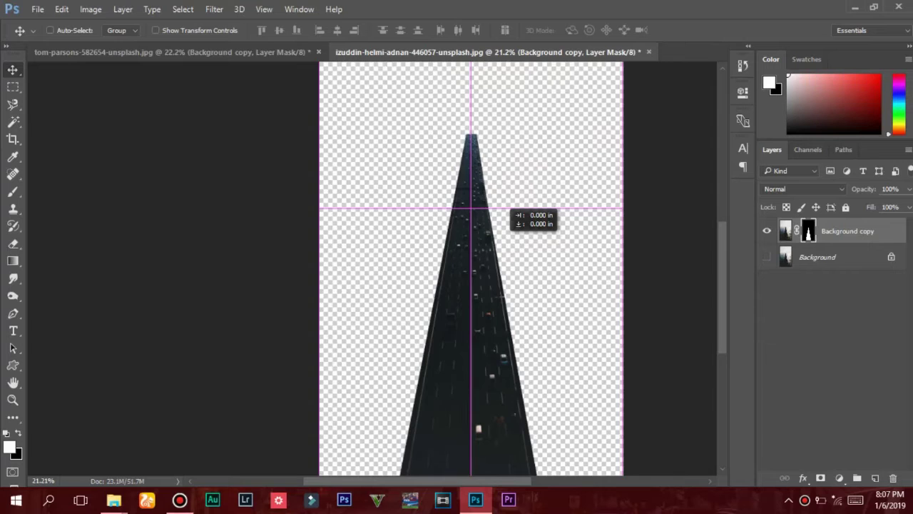
{"action": "left_click_drag", "start_coordinate": [508, 209], "coordinate": [317, 28]}
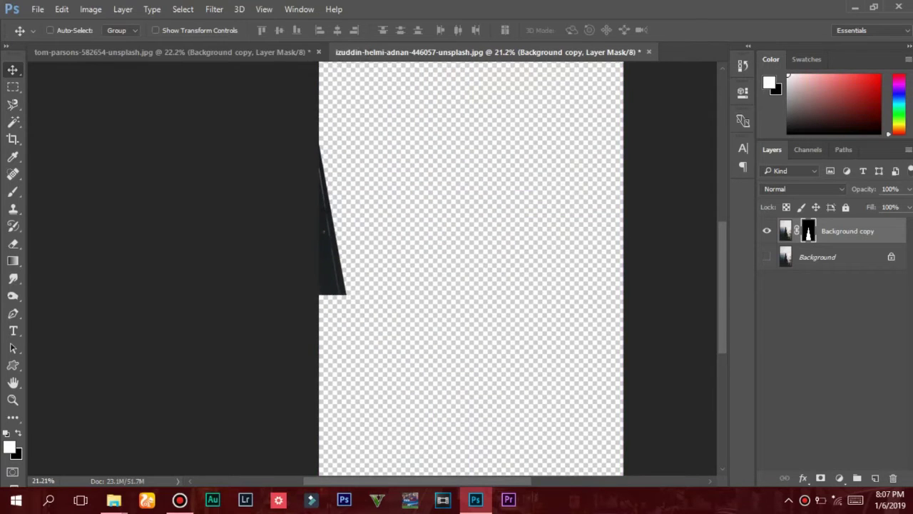
{"action": "key", "text": "ctrl+Tab"}
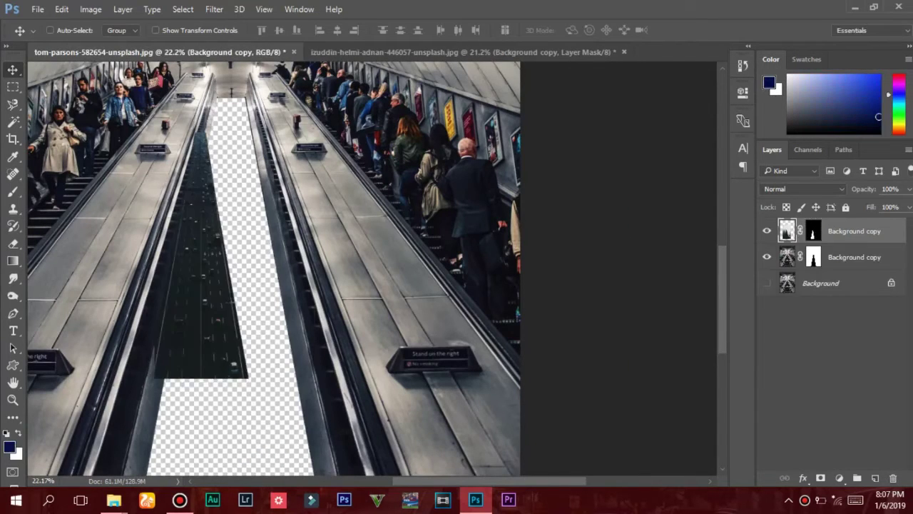
{"action": "left_click_drag", "start_coordinate": [318, 43], "coordinate": [260, 236]}
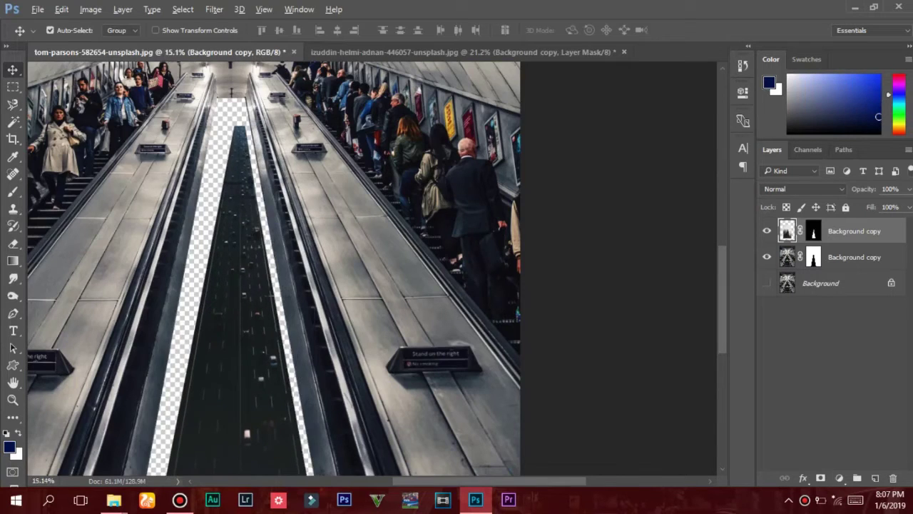
{"action": "scroll", "coordinate": [226, 296], "scroll_direction": "down", "scroll_amount": 3}
{"action": "left_click_drag", "start_coordinate": [227, 296], "coordinate": [215, 322]}
{"action": "left_click_drag", "start_coordinate": [217, 279], "coordinate": [217, 285]}
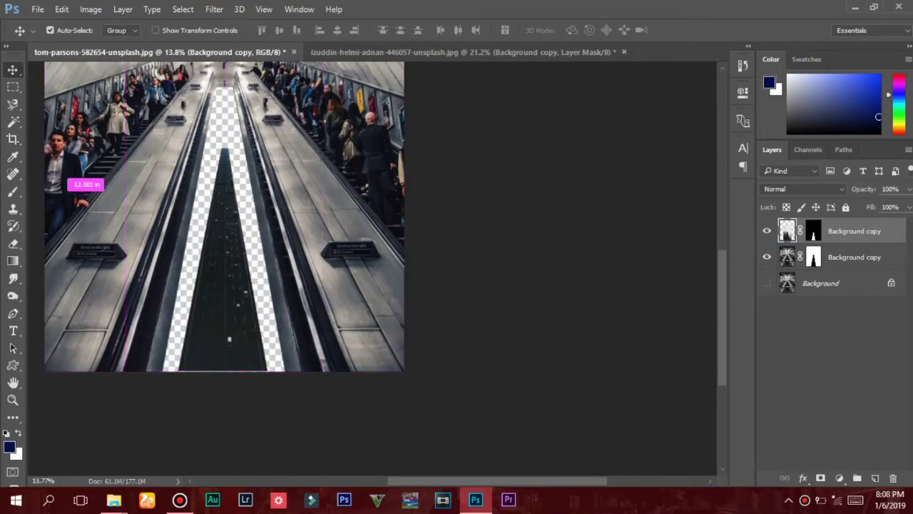
Scale the road layer to about 202%, move it up to fill the gap, and commit.
{"action": "key", "text": "ctrl+t"}
{"action": "left_click_drag", "start_coordinate": [125, 196], "coordinate": [124, 197]}
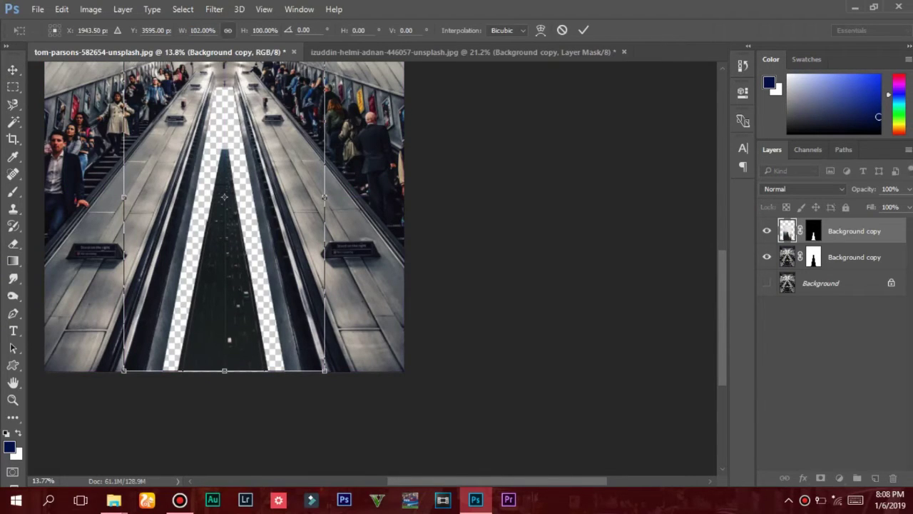
{"action": "left_click_drag", "start_coordinate": [325, 370], "coordinate": [333, 389]}
{"action": "key", "text": "Up"}
{"action": "key", "text": "Up"}
{"action": "key", "text": "Up"}
{"action": "key", "text": "Up"}
{"action": "key", "text": "Up"}
{"action": "key", "text": "Up"}
{"action": "key", "text": "Up"}
{"action": "key", "text": "Up"}
{"action": "key", "text": "Up"}
{"action": "key", "text": "Up"}
{"action": "key", "text": "Up"}
{"action": "key", "text": "Up"}
{"action": "left_click_drag", "start_coordinate": [257, 285], "coordinate": [257, 255]}
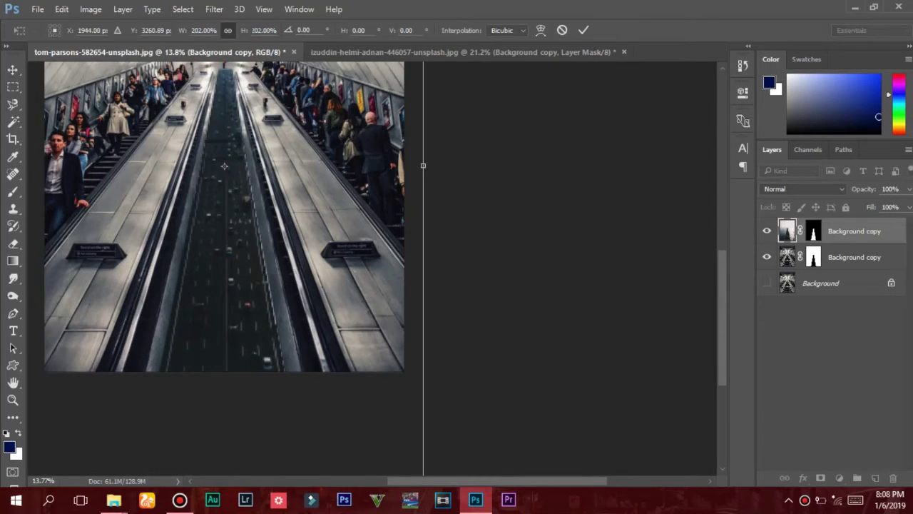
{"action": "key", "text": "Return"}
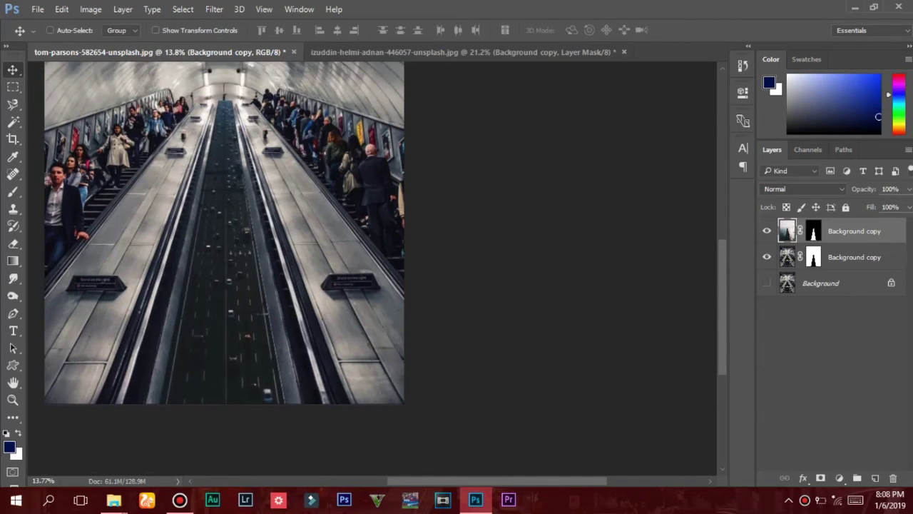
Move the roadway Background copy layer below the escalator copy layer and zoom to check the gap.
{"action": "left_click_drag", "start_coordinate": [855, 230], "coordinate": [854, 270]}
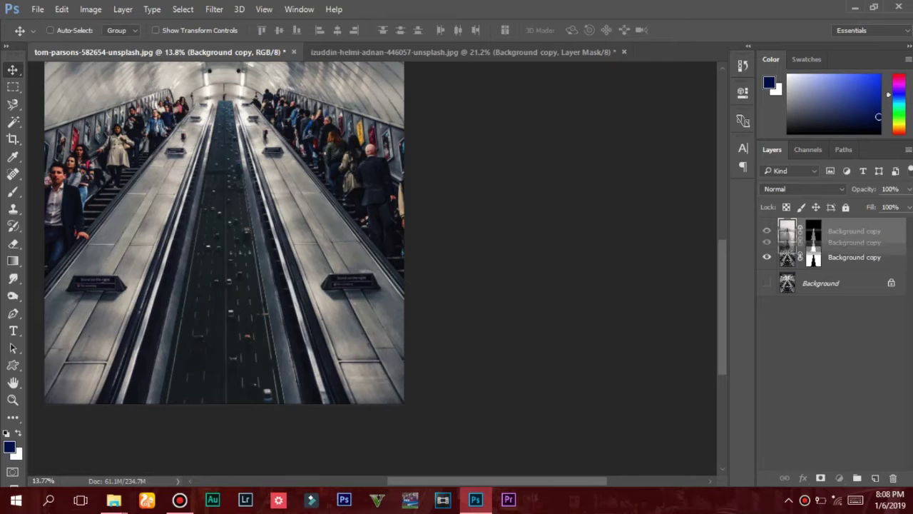
{"action": "scroll", "coordinate": [285, 250], "scroll_direction": "up", "scroll_amount": 1}
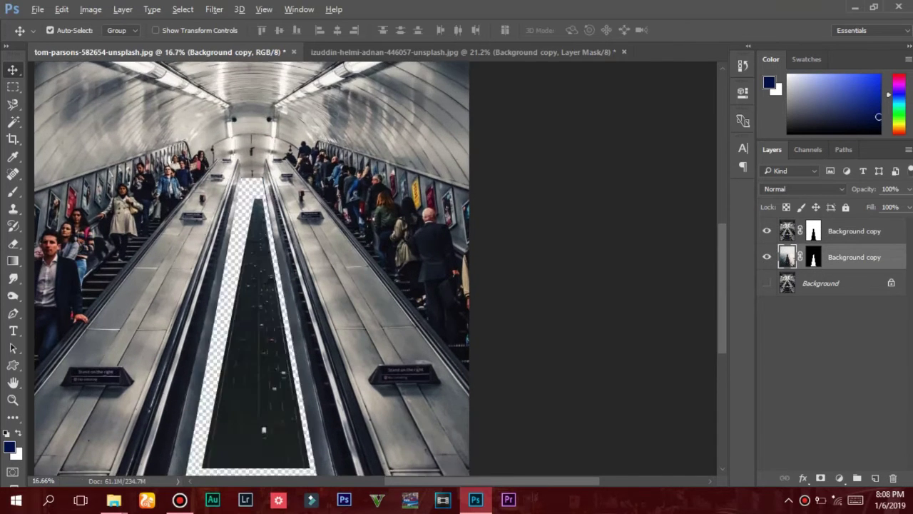
{"action": "scroll", "coordinate": [285, 250], "scroll_direction": "down", "scroll_amount": 3}
{"action": "scroll", "coordinate": [286, 235], "scroll_direction": "up", "scroll_amount": 3}
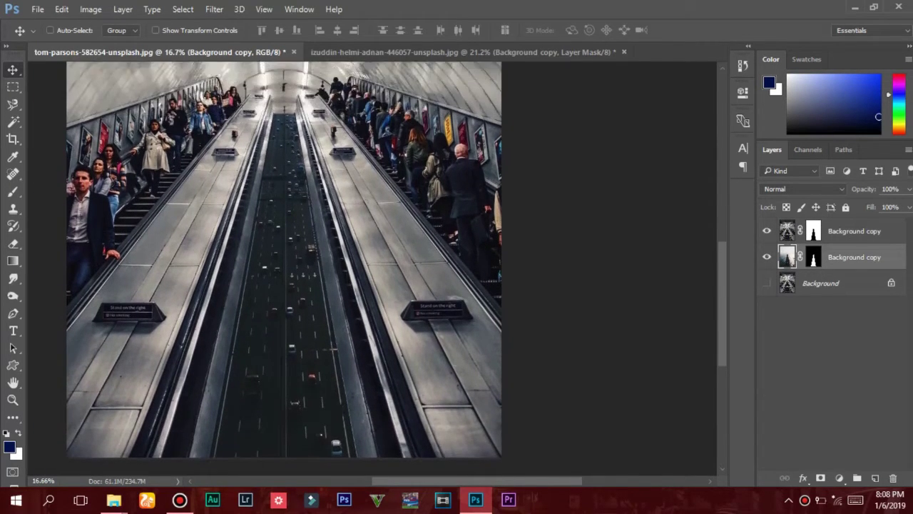
{"action": "scroll", "coordinate": [356, 271], "scroll_direction": "up", "scroll_amount": 2}
{"action": "scroll", "coordinate": [357, 271], "scroll_direction": "up", "scroll_amount": 2}
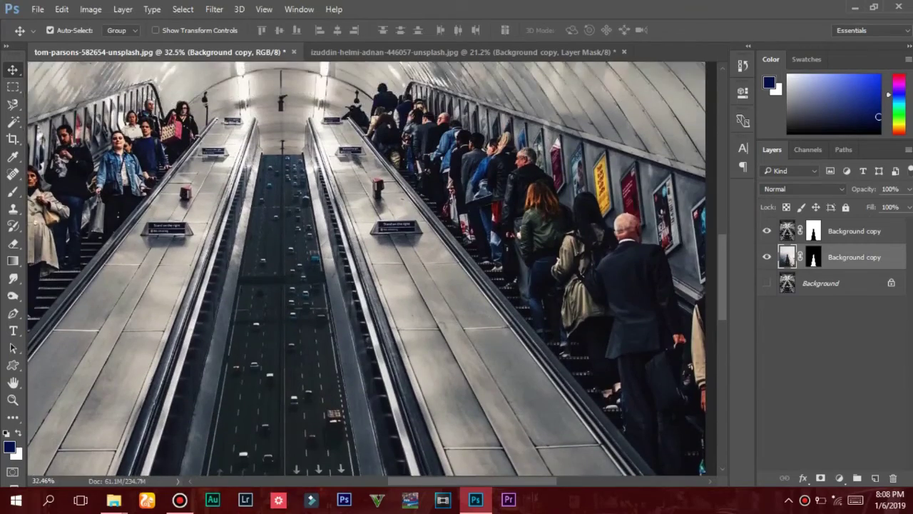
{"action": "scroll", "coordinate": [357, 271], "scroll_direction": "down", "scroll_amount": 1}
{"action": "scroll", "coordinate": [356, 271], "scroll_direction": "down", "scroll_amount": 1}
{"action": "scroll", "coordinate": [357, 271], "scroll_direction": "down", "scroll_amount": 2}
{"action": "scroll", "coordinate": [357, 271], "scroll_direction": "down", "scroll_amount": 1}
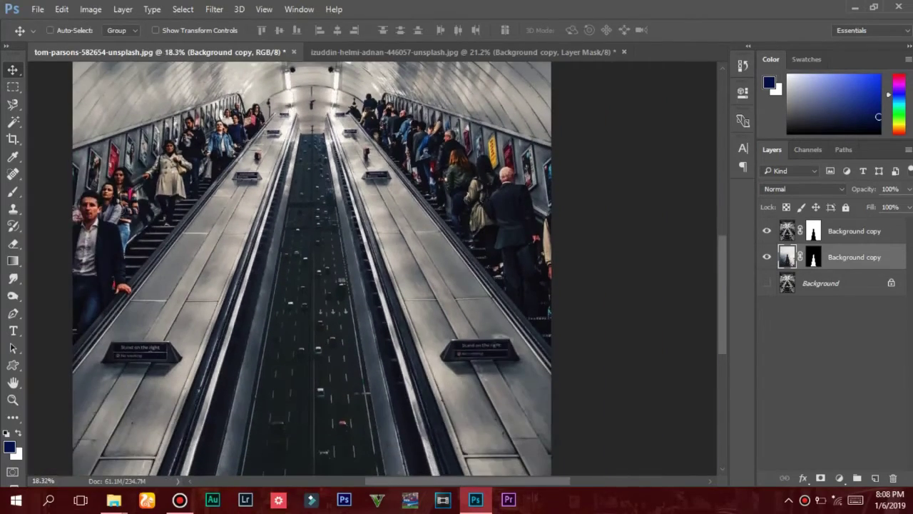
{"action": "key", "text": "alt+bracketright"}
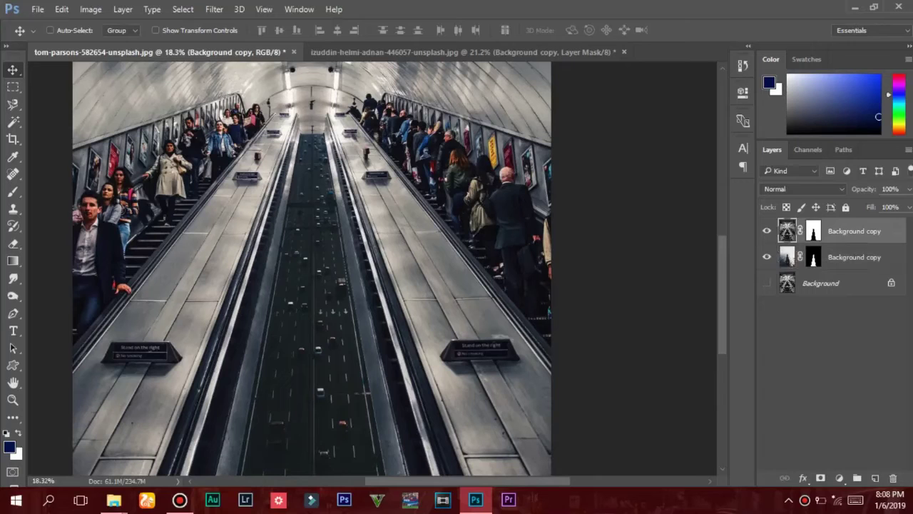
Add a dark navy Solid Color fill layer using #010e4a.
{"action": "left_click", "coordinate": [839, 477]}
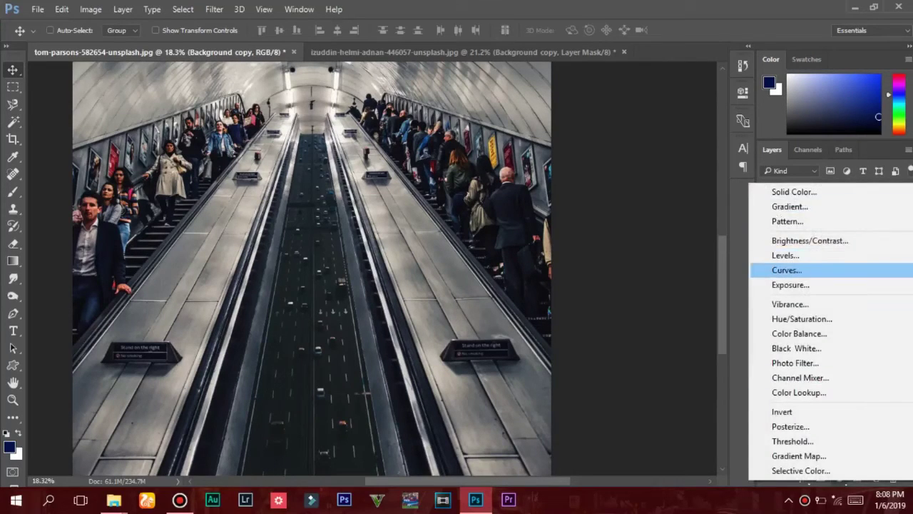
{"action": "left_click", "coordinate": [794, 191]}
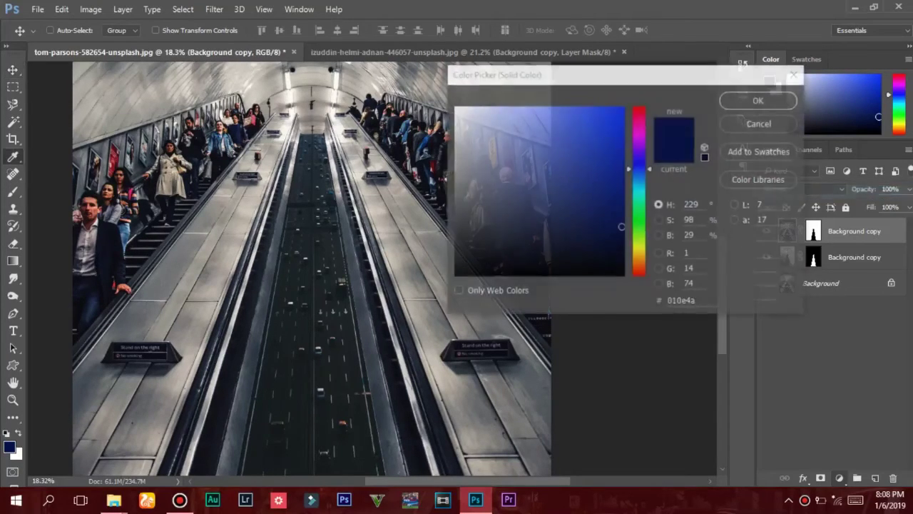
{"action": "key", "text": "Return"}
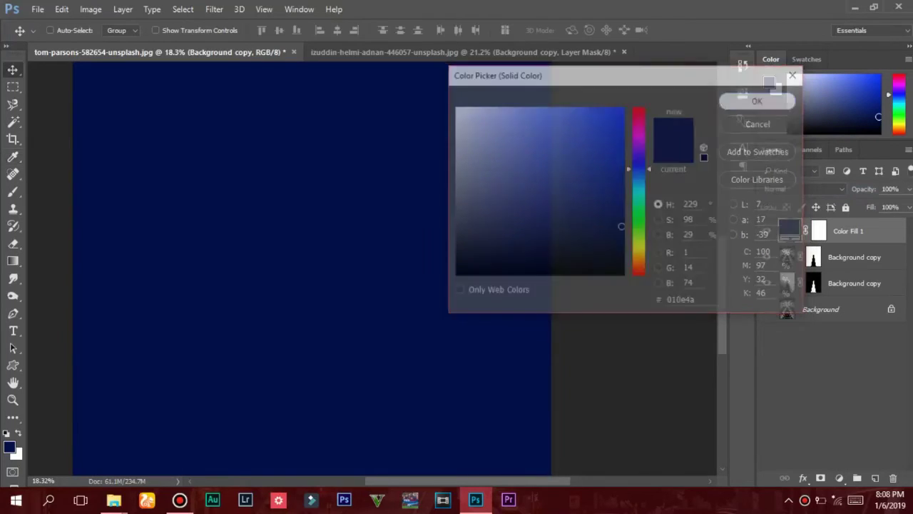
Add a Levels adjustment layer above the navy fill, then reselect Color Fill 1.
{"action": "left_click", "coordinate": [839, 477]}
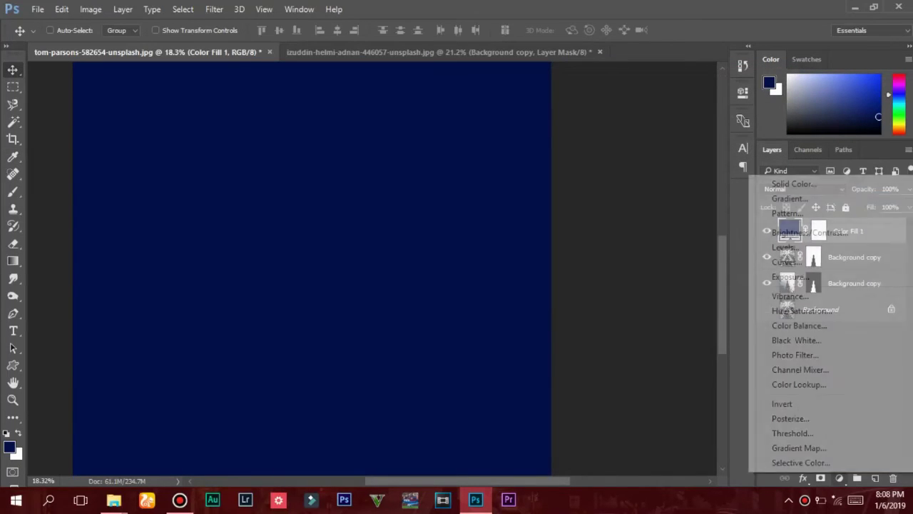
{"action": "double_click", "coordinate": [818, 231]}
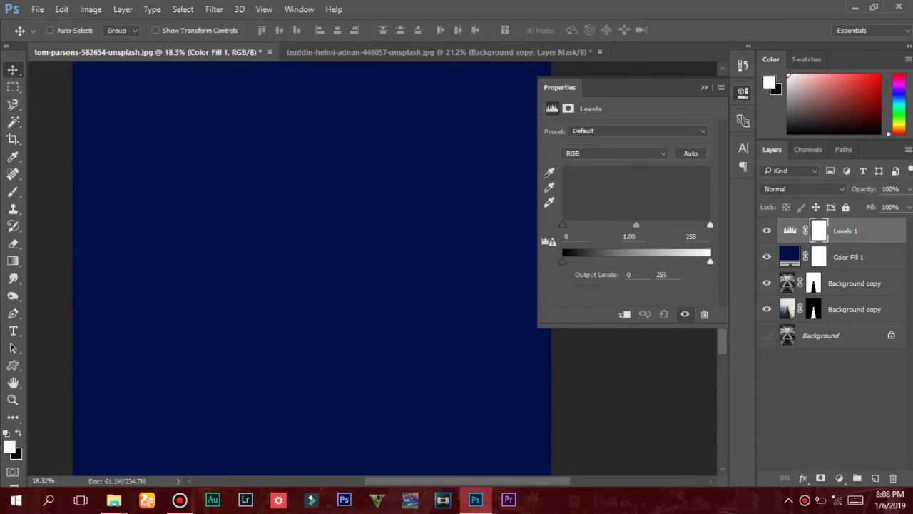
{"action": "left_click", "coordinate": [705, 87]}
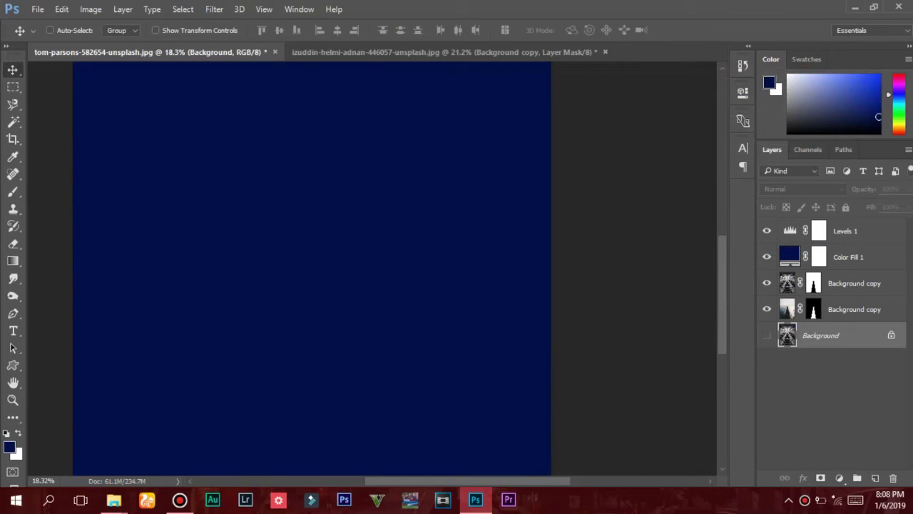
{"action": "left_click", "coordinate": [790, 255]}
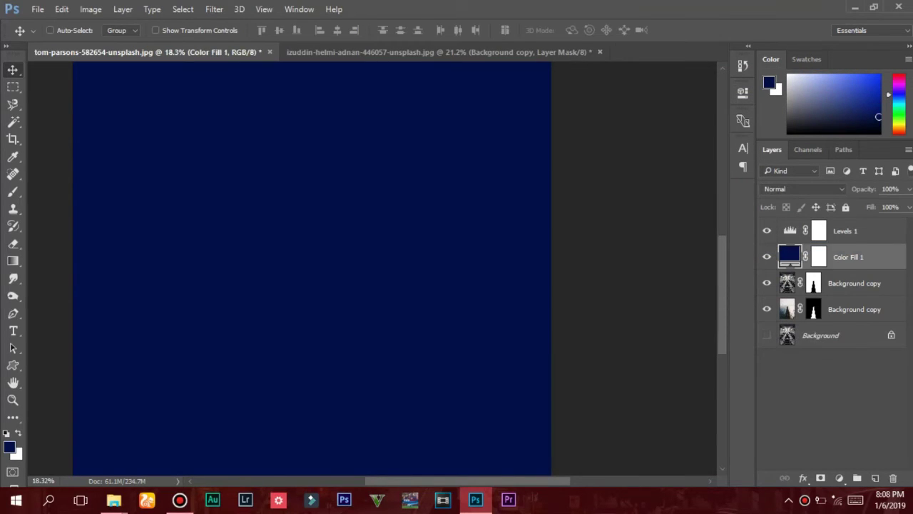
{"action": "left_click", "coordinate": [803, 189]}
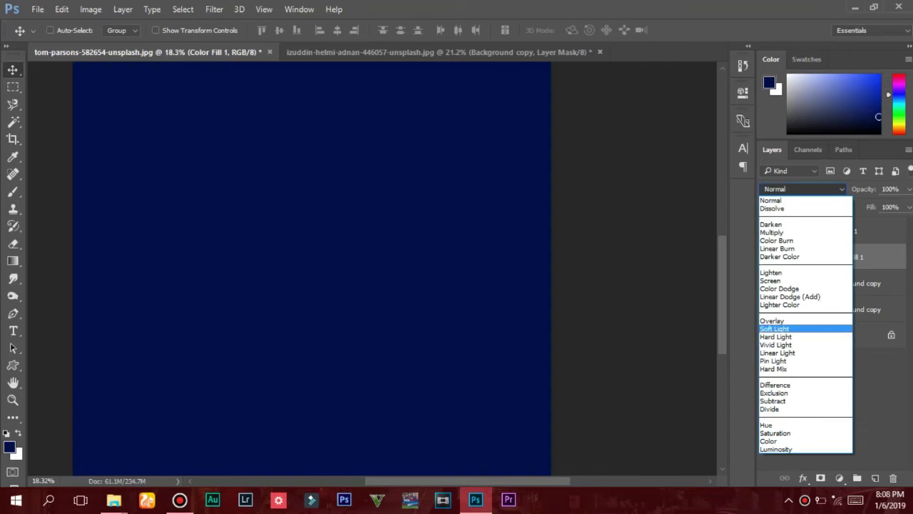
Set Color Fill 1 to Overlay blend mode at about 12% opacity.
{"action": "key", "text": "Up"}
{"action": "key", "text": "Return"}
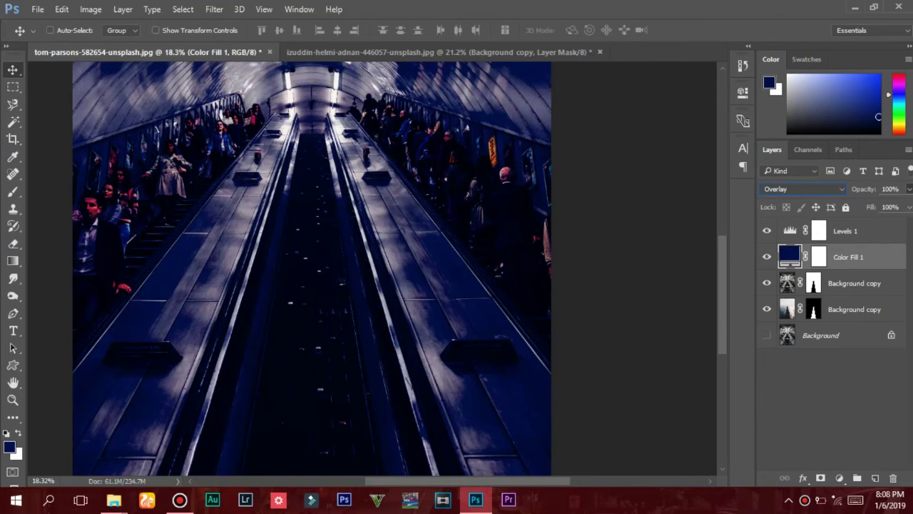
{"action": "left_click_drag", "start_coordinate": [872, 205], "coordinate": [856, 205]}
{"action": "key", "text": "alt+bracketright"}
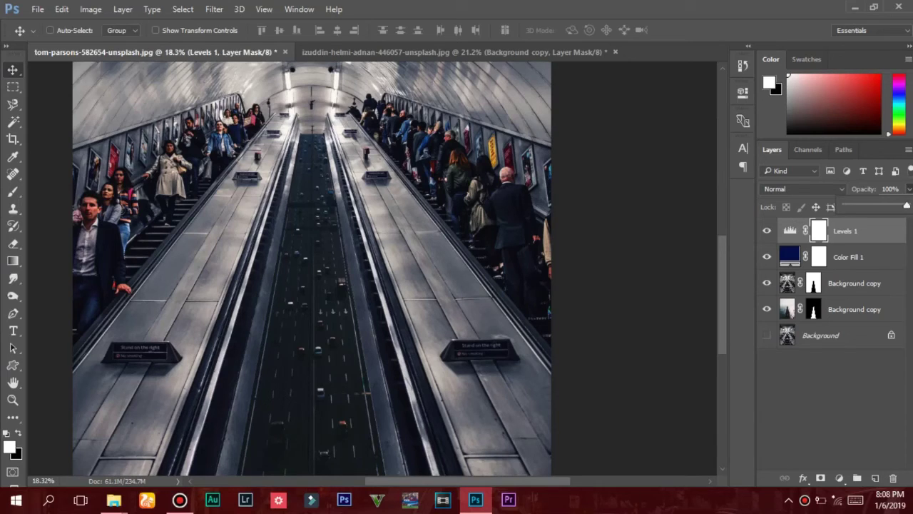
Raise the Levels 1 midtone value to about 1.21 to slightly brighten the composite.
{"action": "double_click", "coordinate": [790, 231]}
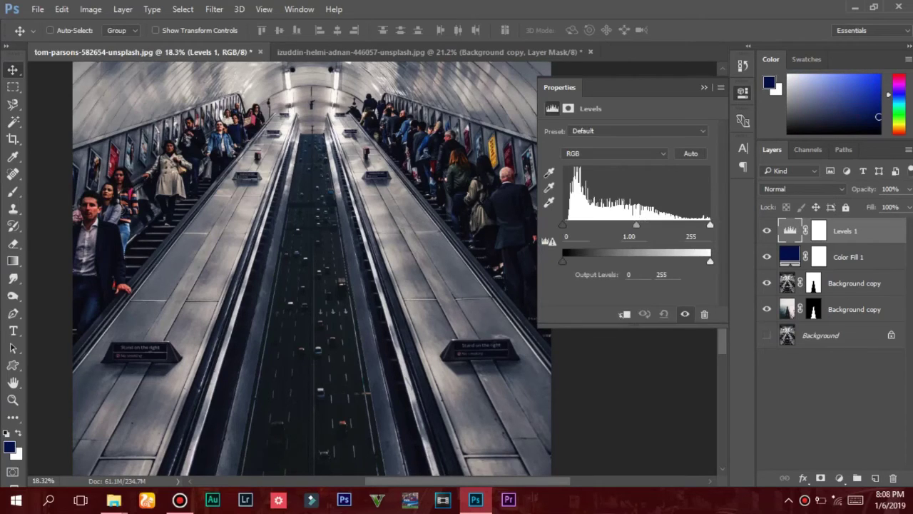
{"action": "mouse_move", "coordinate": [633, 224]}
{"action": "left_mouse_down"}
{"action": "mouse_move", "coordinate": [649, 224]}
{"action": "mouse_move", "coordinate": [627, 224]}
{"action": "left_mouse_up"}
{"action": "left_click", "coordinate": [743, 91]}
{"action": "left_click", "coordinate": [50, 30]}
{"action": "scroll", "coordinate": [328, 357], "scroll_direction": "up", "scroll_amount": 5}
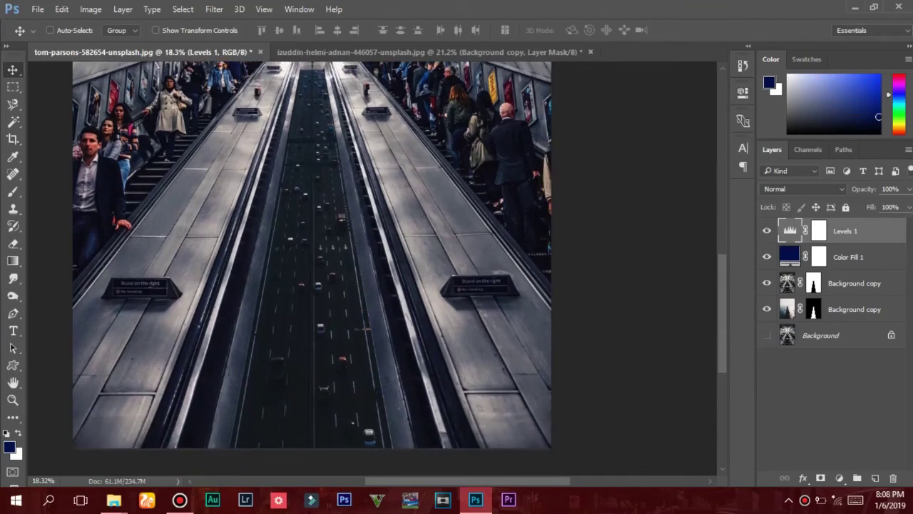